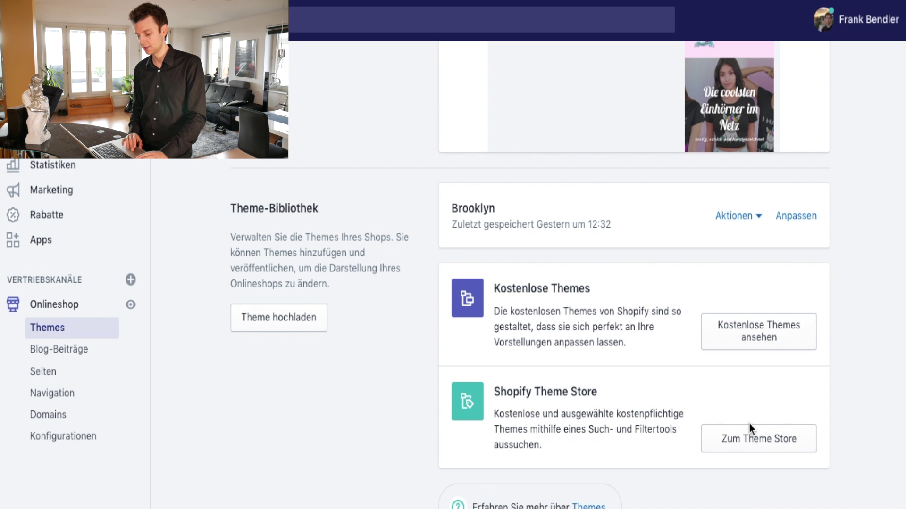
- Open the current Debut theme for customization and preview the Shop navigation menu
scroll(702, 392, "up", 8)
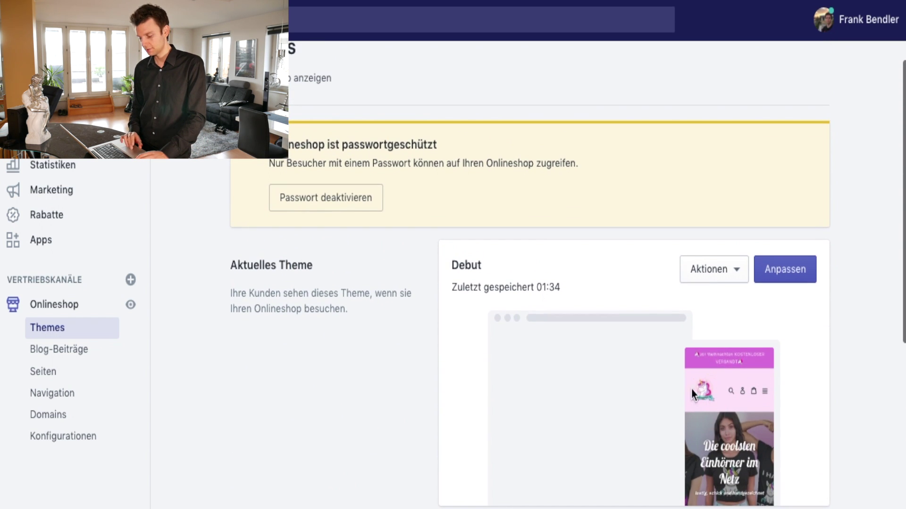
left_click(784, 269)
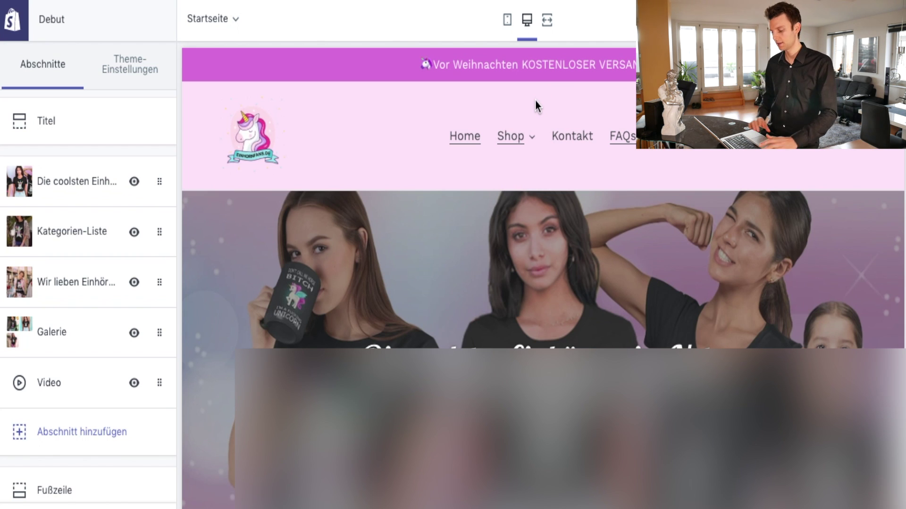
scroll(530, 108, "down", 1)
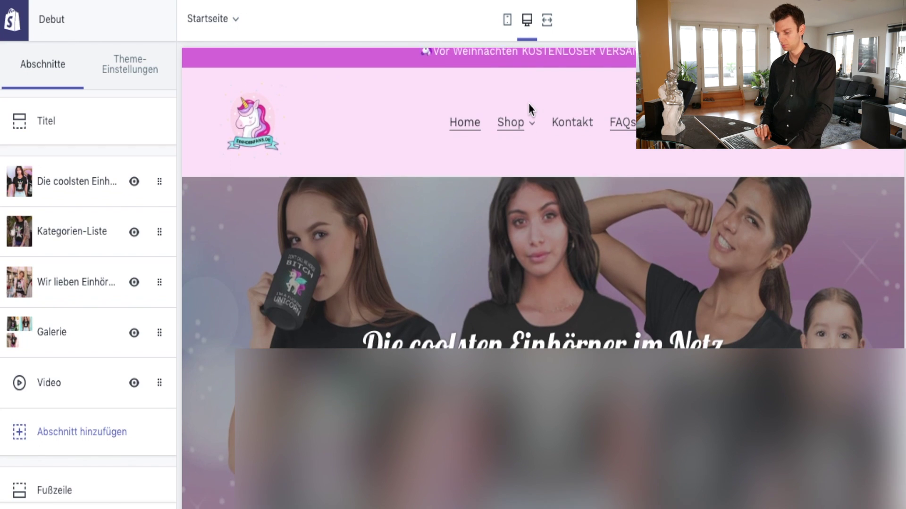
left_click(519, 119)
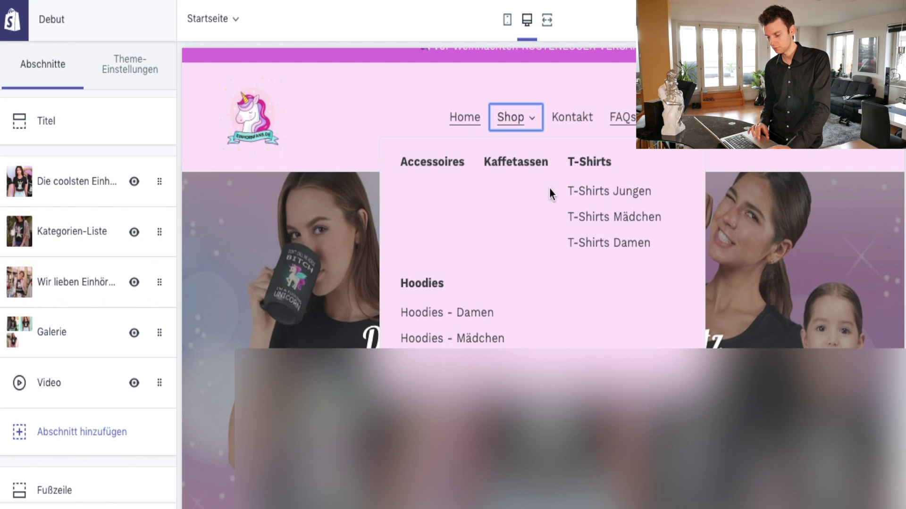
left_click(741, 153)
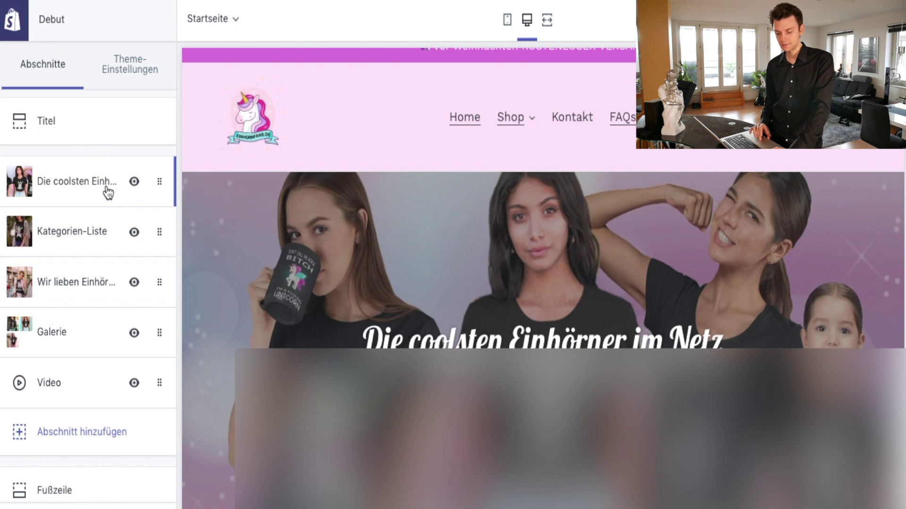
- Add a Galerie section to the home page and return to the section overview
left_click(47, 445)
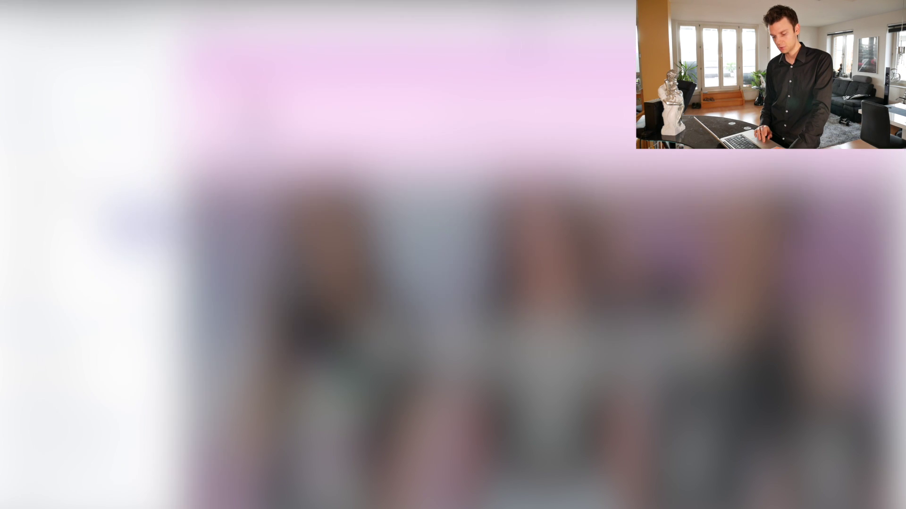
mouse_move(73, 234)
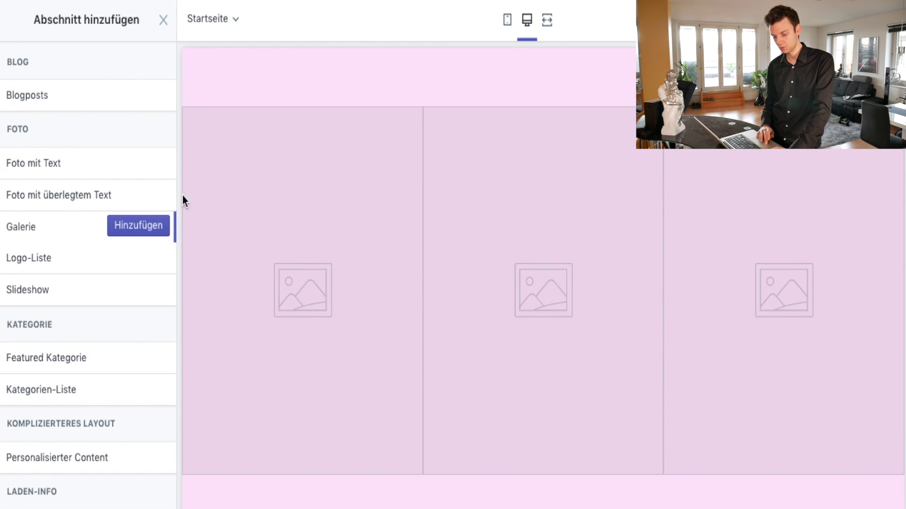
left_click(126, 227)
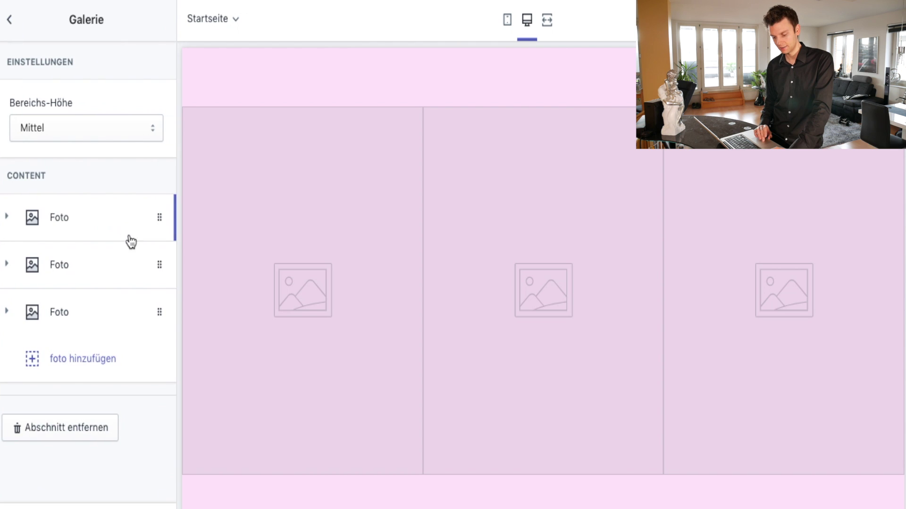
left_click(9, 21)
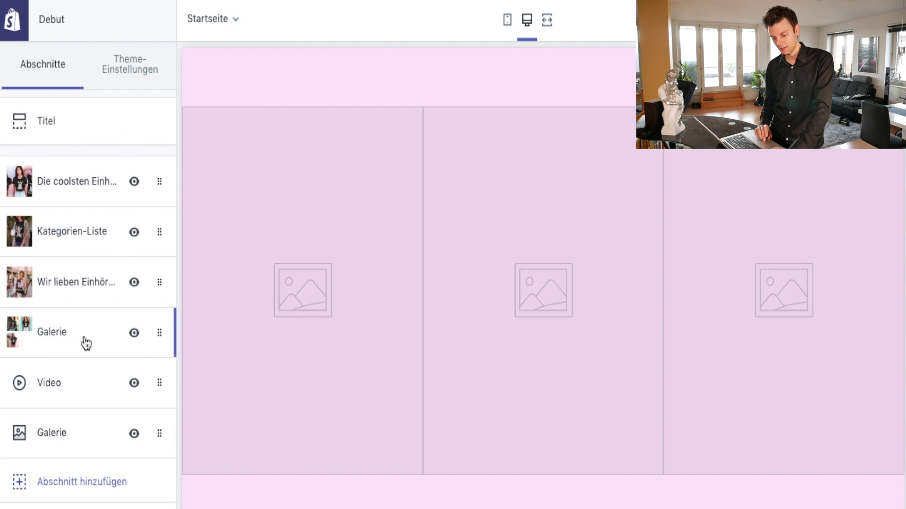
- View the new Galerie section's content settings and move the section directly below the "Die coolsten Einhörner im Netz" banner
left_click(56, 440)
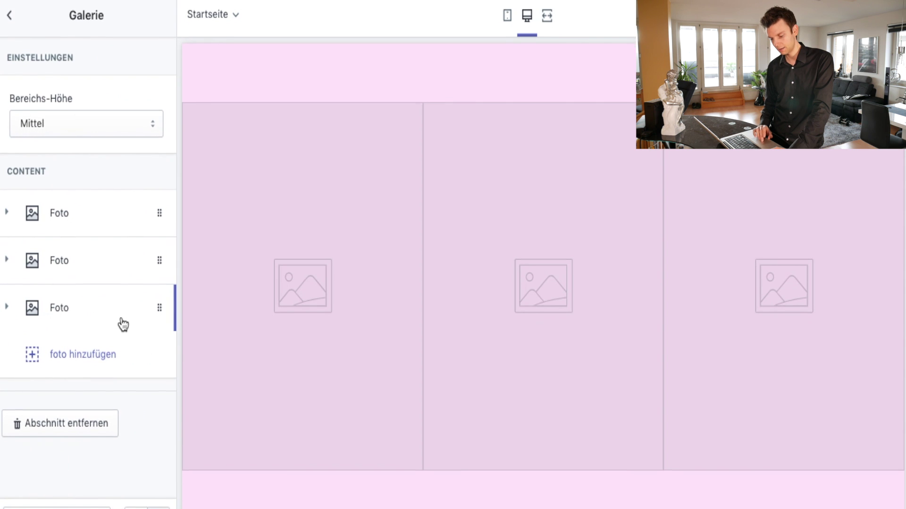
scroll(271, 229, "up", 3)
left_click(9, 21)
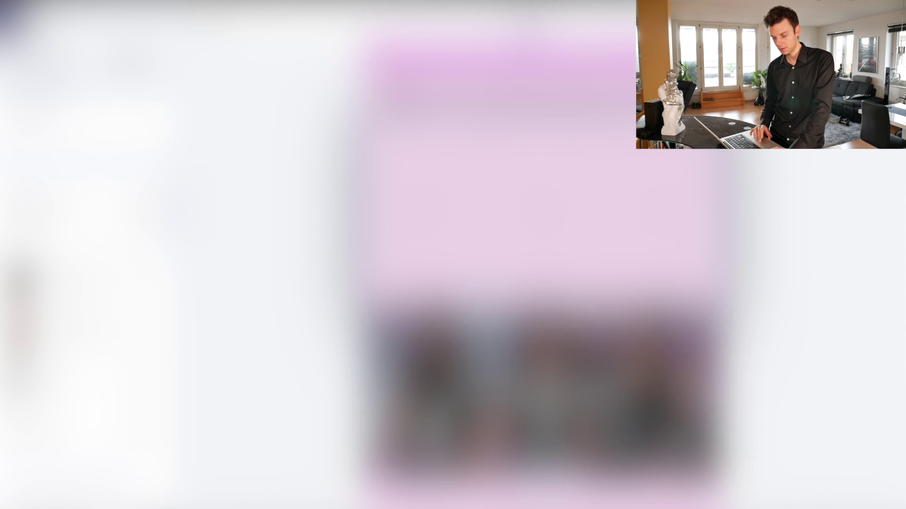
scroll(482, 289, "down", 5)
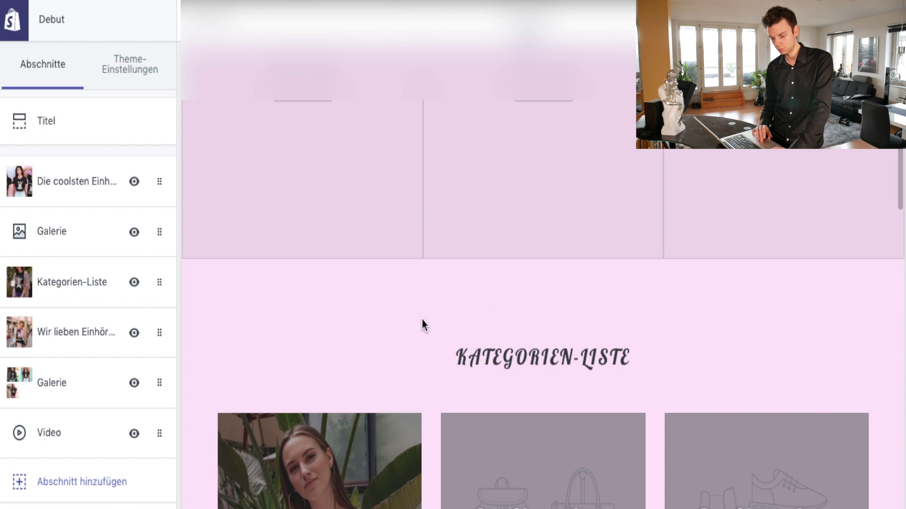
- Remove the newly added, empty Galerie section from the home page
scroll(423, 324, "up", 3)
left_click(80, 234)
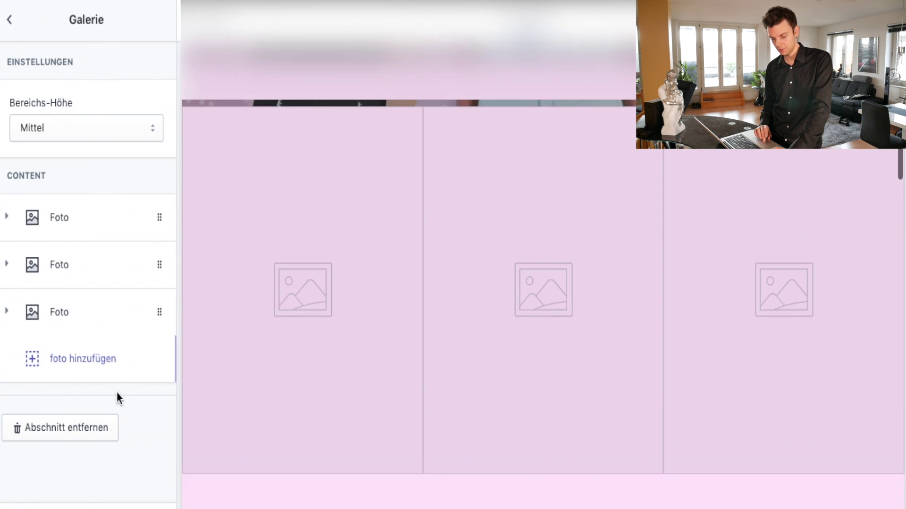
left_click(84, 366)
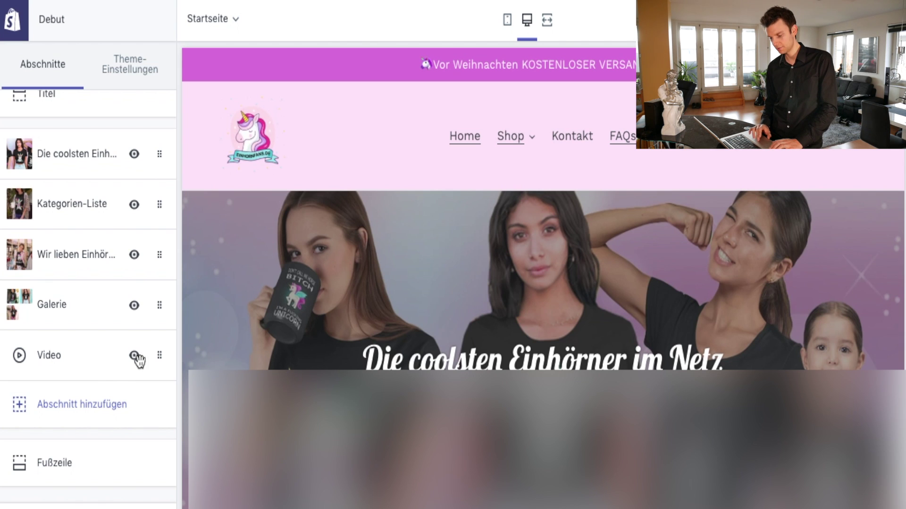
- Review the home page preview from the banner and category list down to the footer's quick links and newsletter heading
scroll(392, 315, "down", 1)
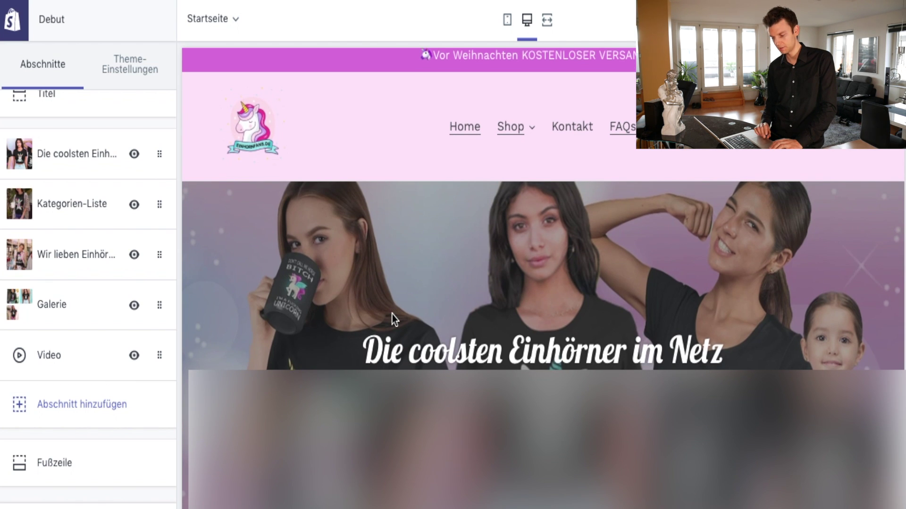
scroll(392, 315, "down", 10)
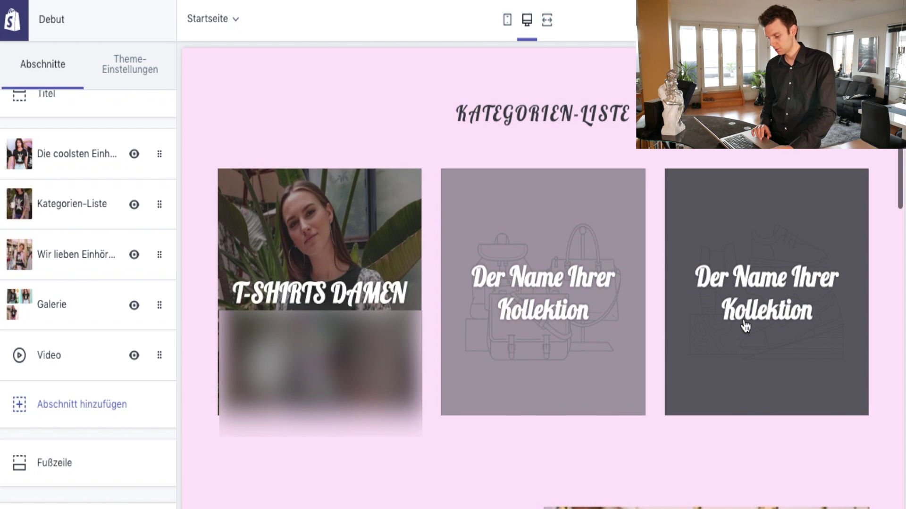
scroll(746, 326, "down", 2)
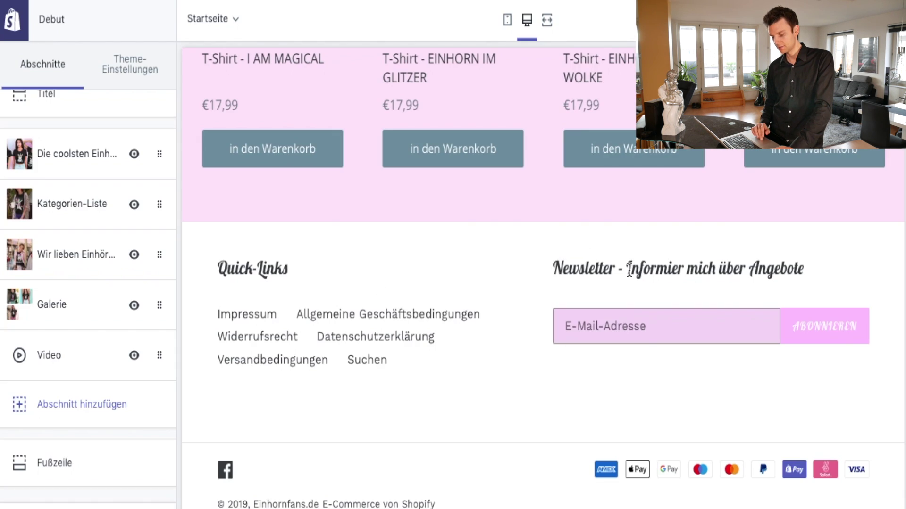
left_click_drag(630, 263, 872, 272)
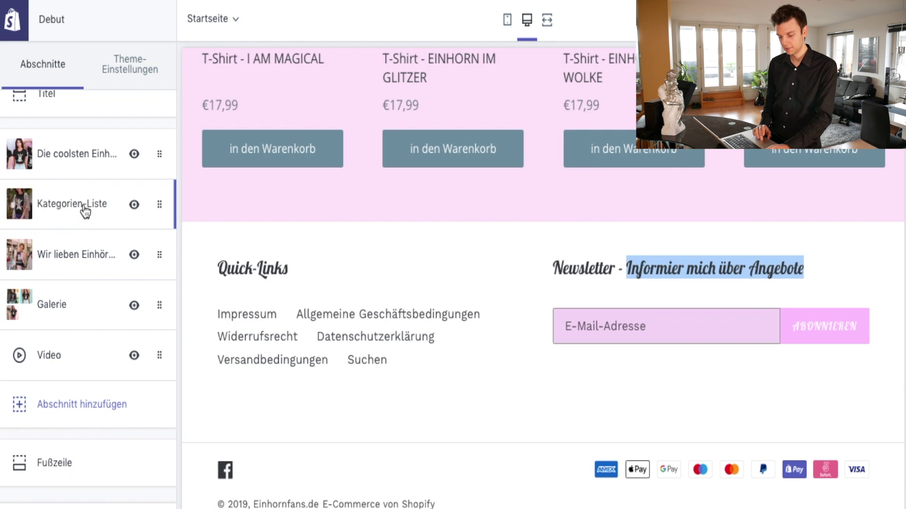
- Examine the "Die coolsten Einhörner im Netz" banner's photo, layout, text size, title, text and button settings
left_click(78, 158)
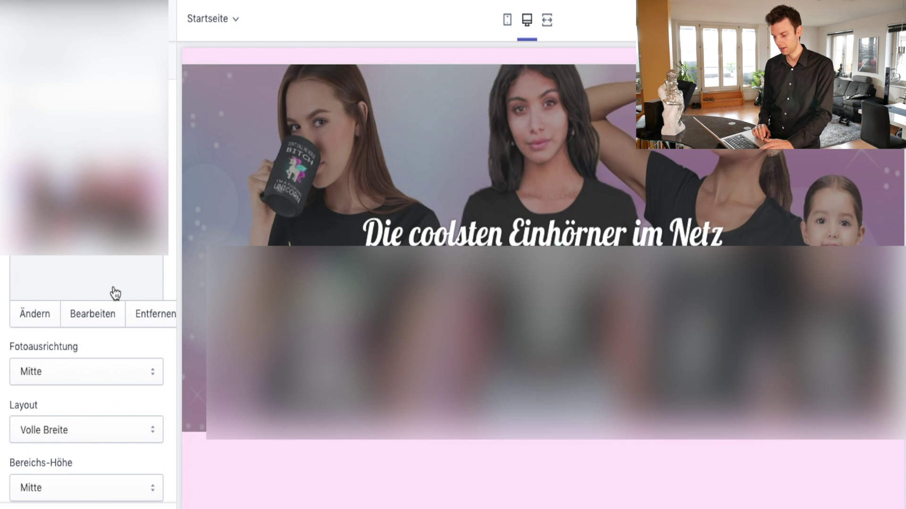
scroll(115, 294, "down", 5)
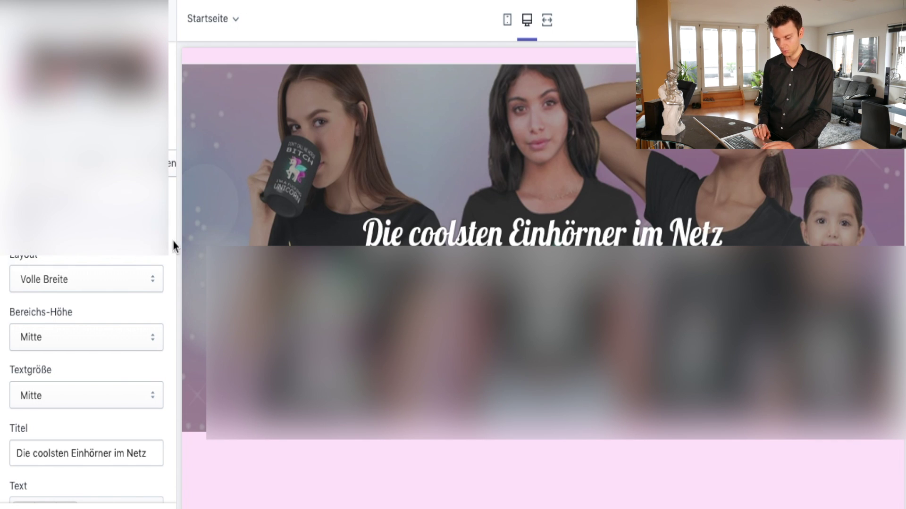
scroll(148, 270, "down", 8)
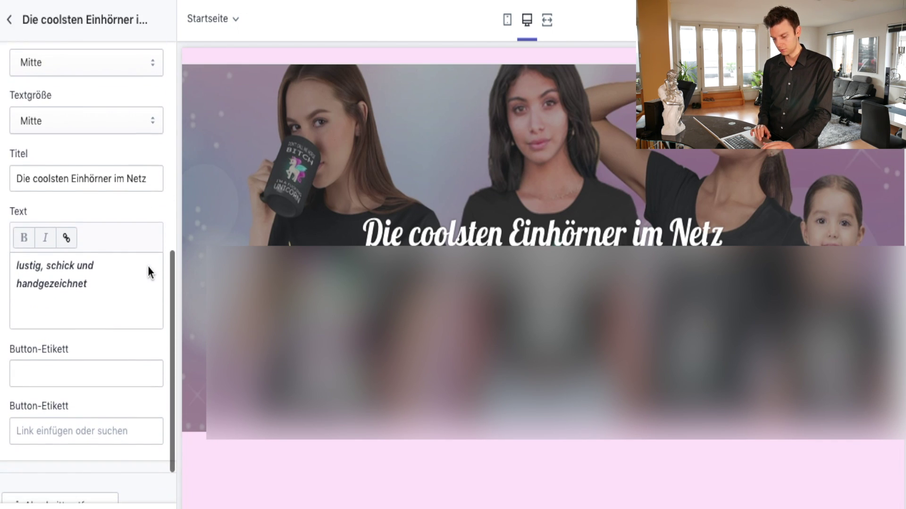
scroll(148, 270, "down", 1)
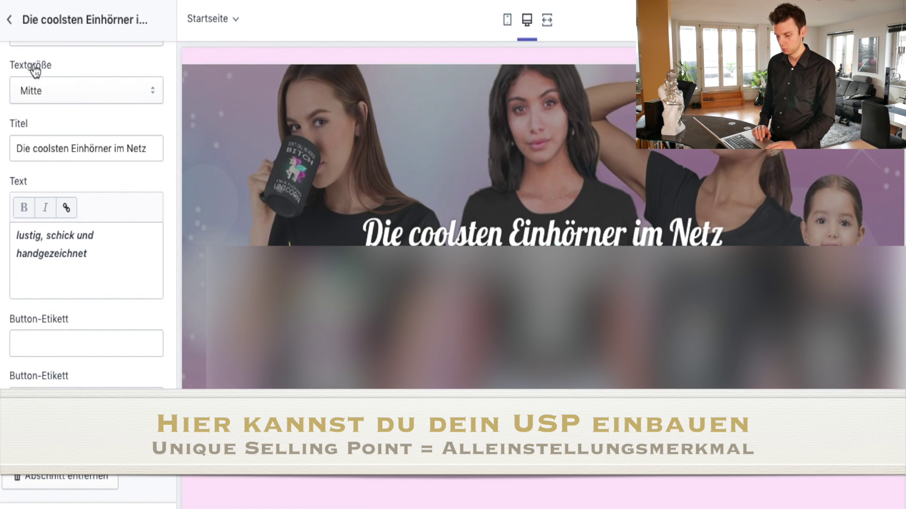
left_click(10, 21)
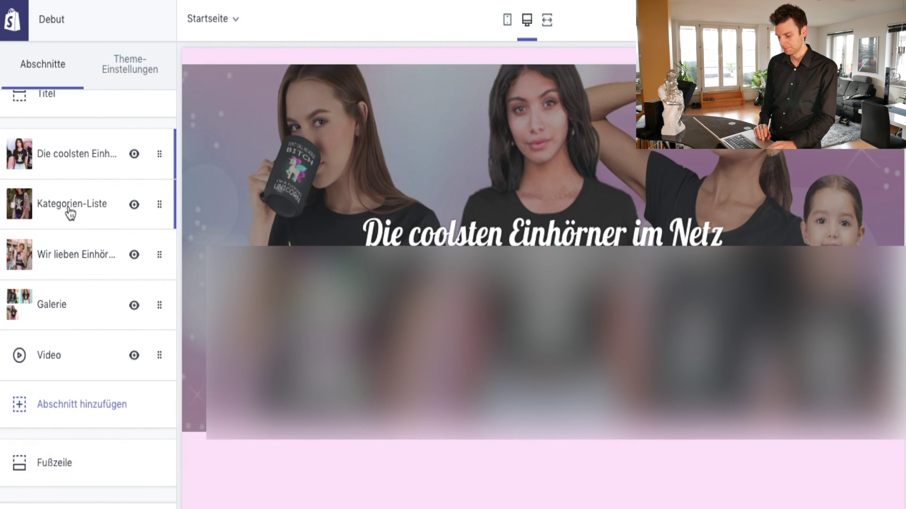
- Add another category to the Kategorien-Liste section and assign the Startseite collection to it
left_click(71, 207)
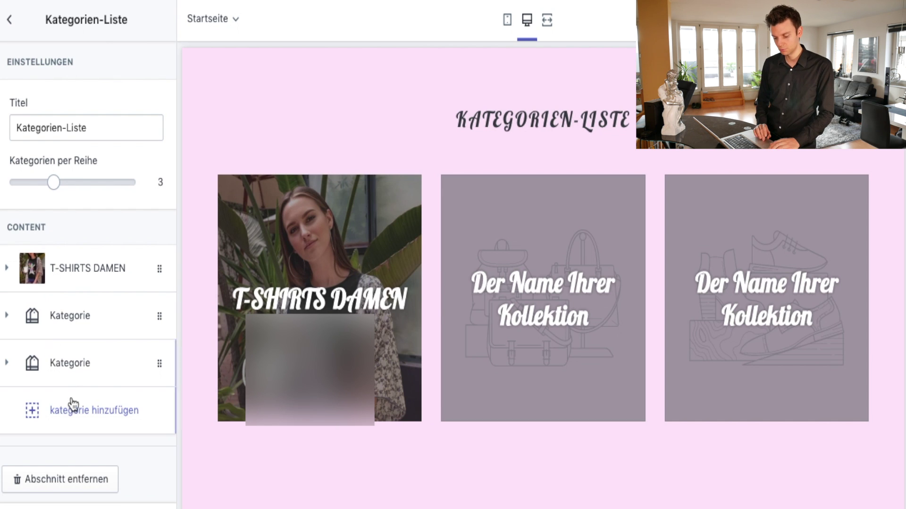
left_click(74, 418)
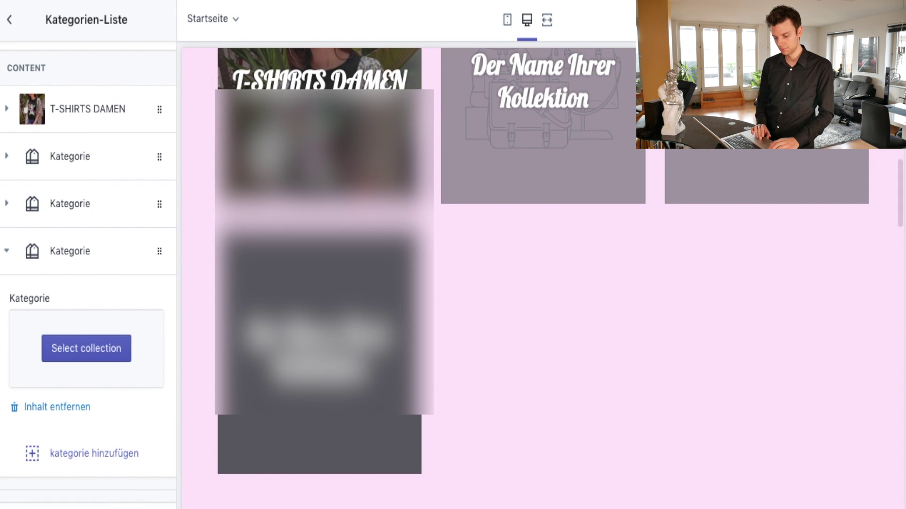
left_click(94, 258)
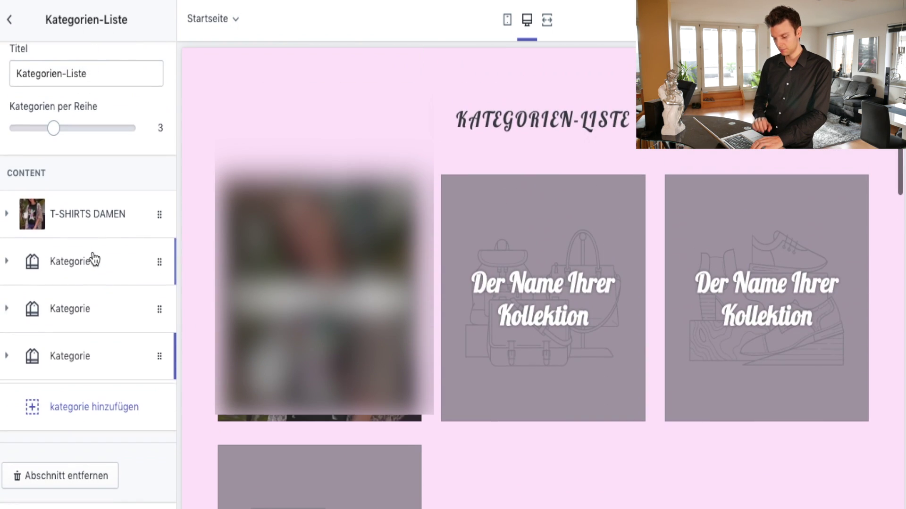
left_click(71, 358)
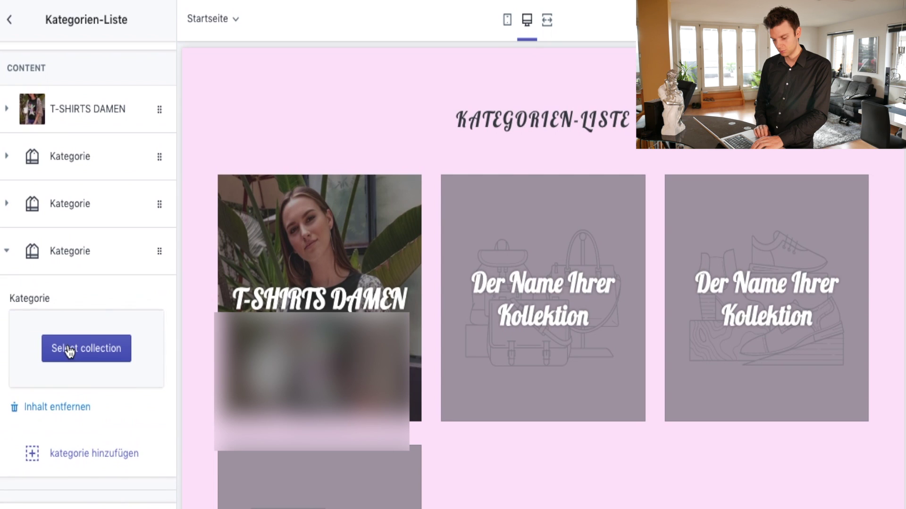
left_click(78, 303)
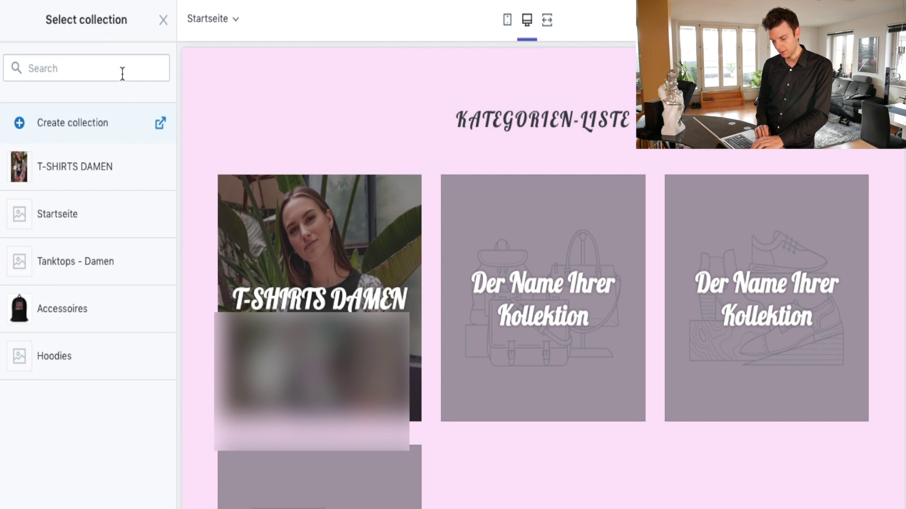
left_click(78, 215)
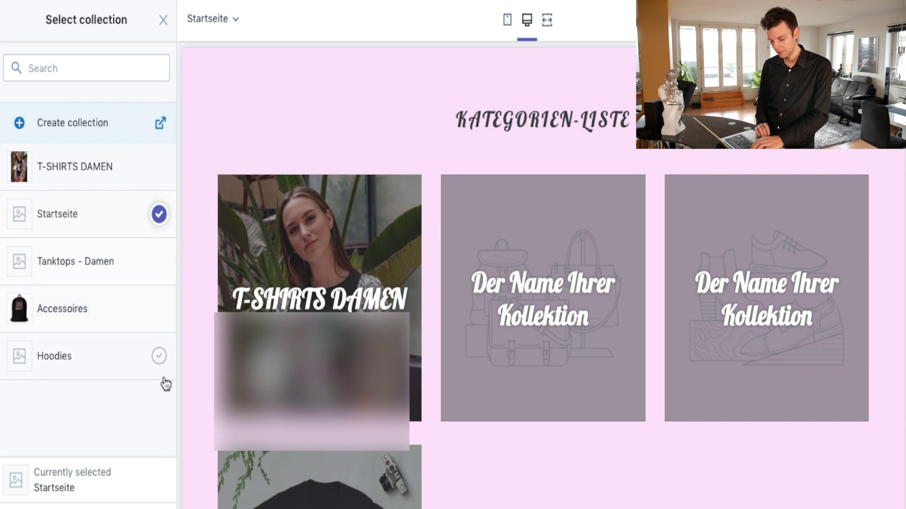
left_click(125, 503)
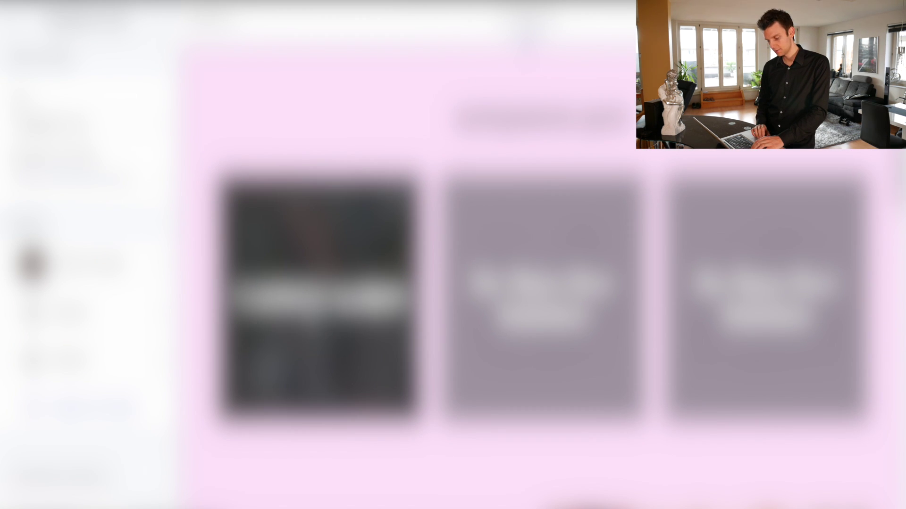
- Leave the Kategorien-Liste settings and look over the home page's list of sections
scroll(540, 278, "down", 3)
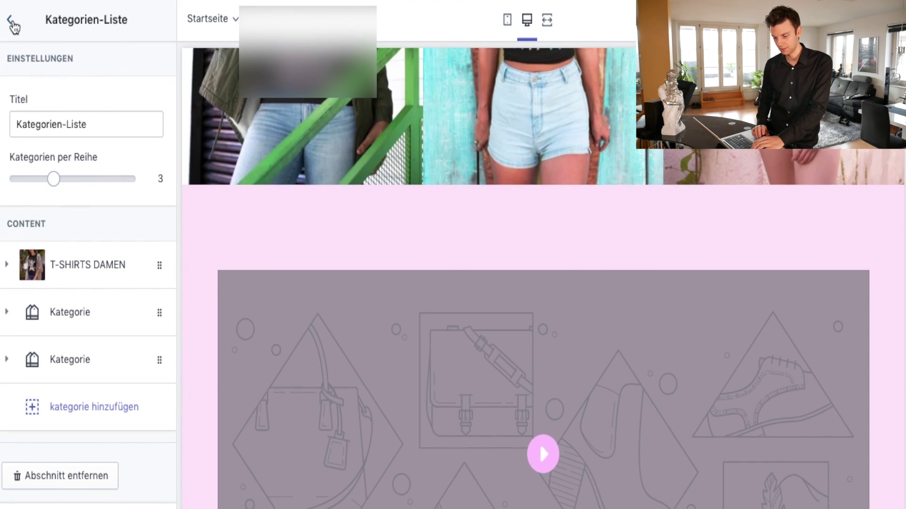
left_click(10, 21)
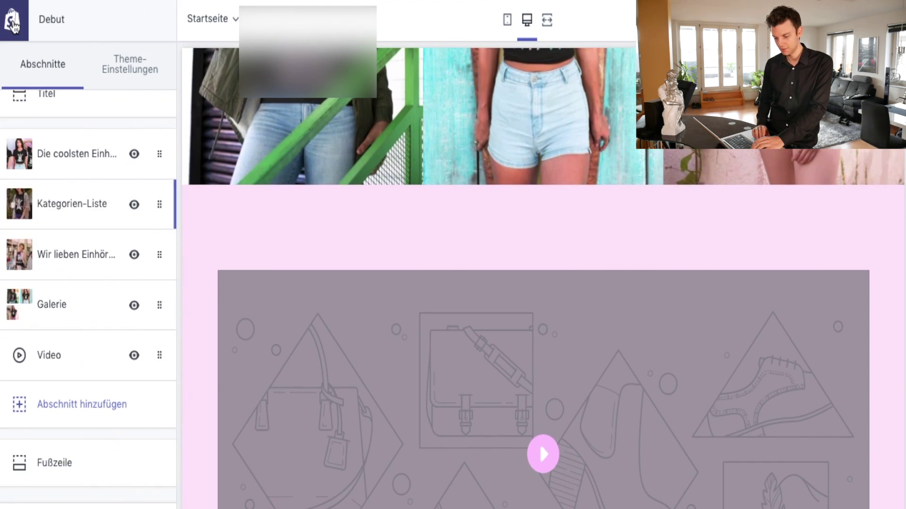
scroll(99, 307, "down", 1)
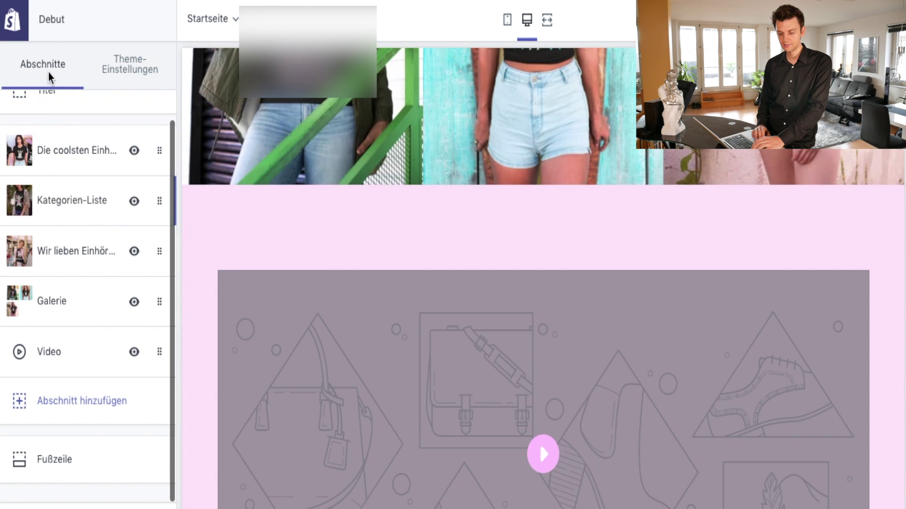
scroll(71, 378, "down", 2)
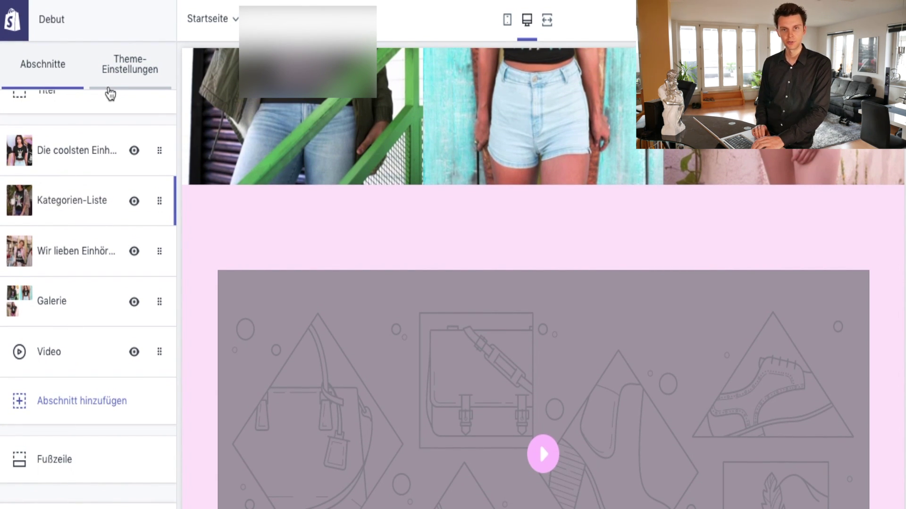
- Review the theme's color settings for text, buttons, form fields, text on photos and the page itself
left_click(121, 76)
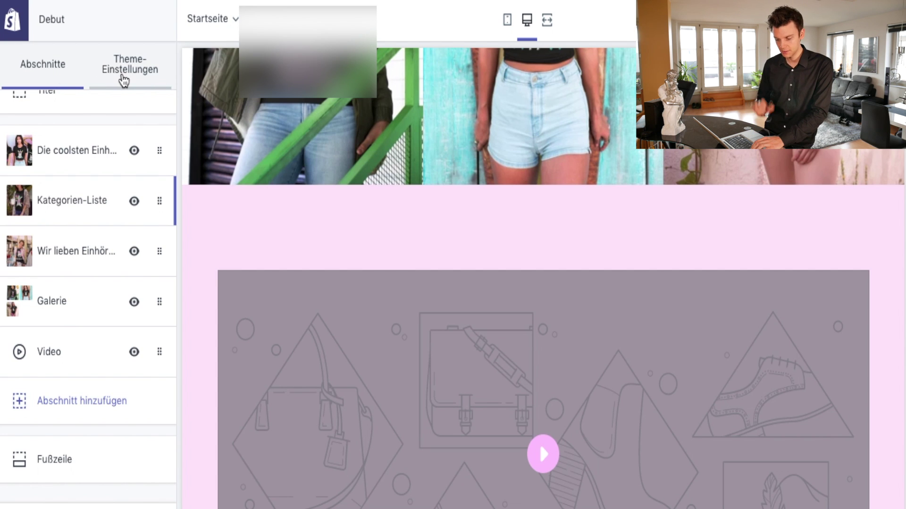
left_click(59, 128)
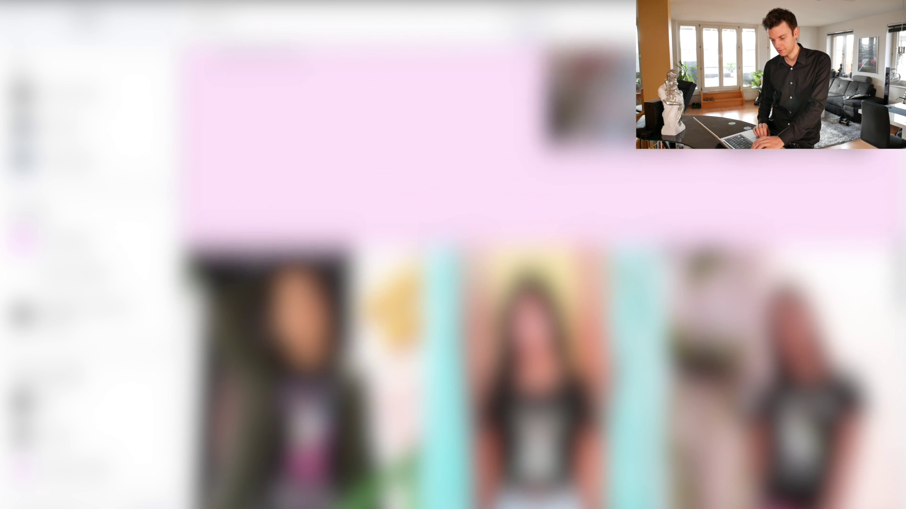
scroll(538, 283, "up", 10)
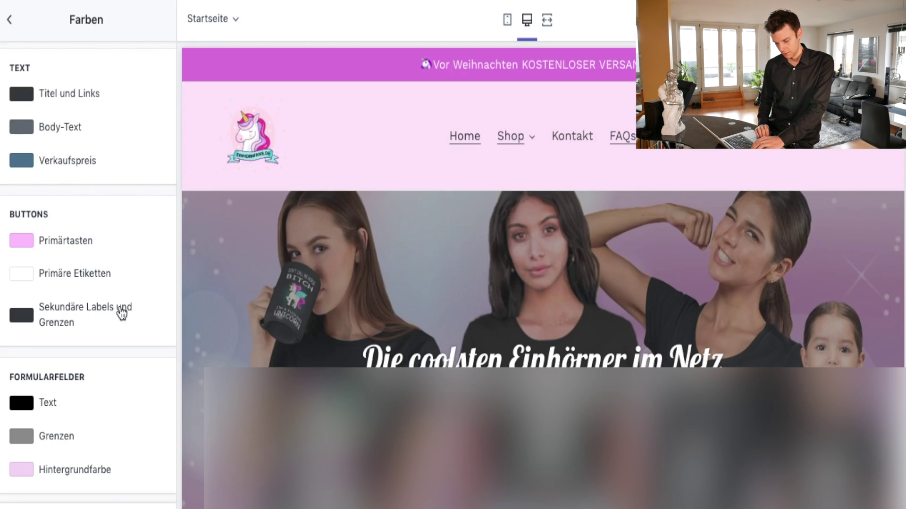
scroll(95, 321, "down", 4)
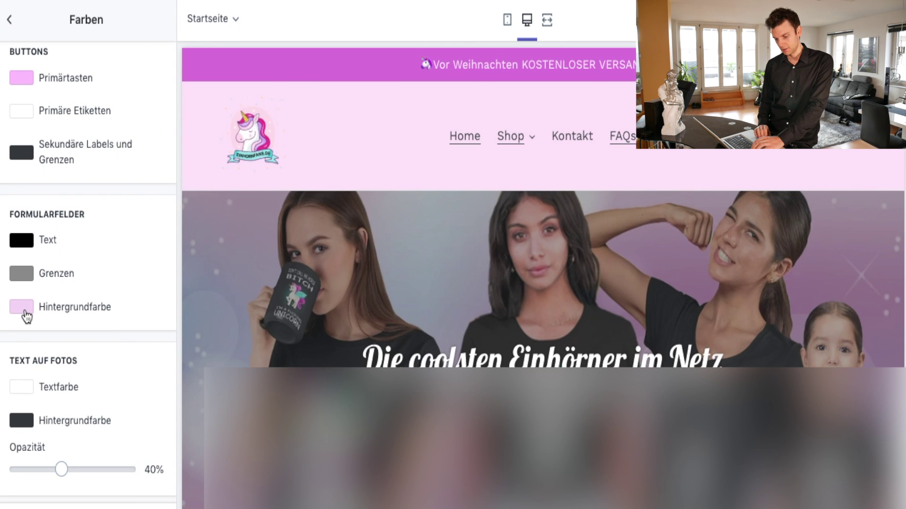
scroll(26, 312, "down", 3)
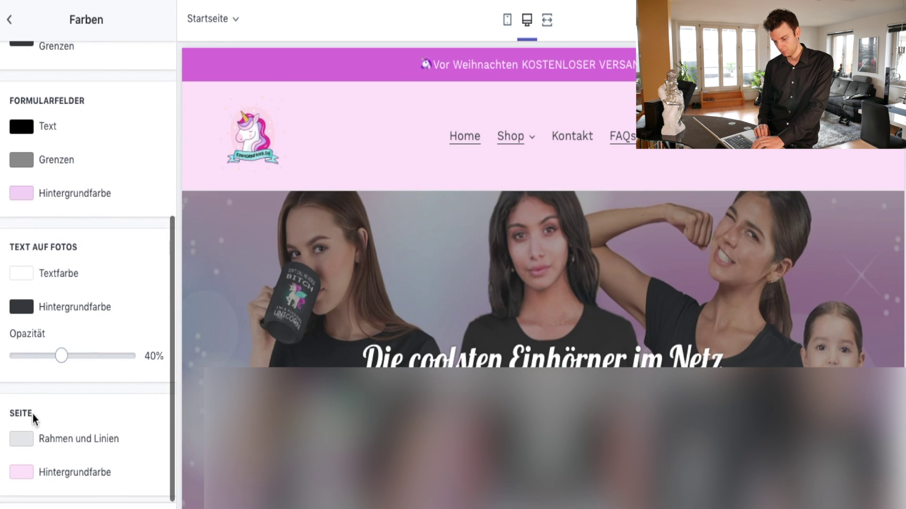
- Try muted green #809B82 as the page's background color, replace it with pink #FDC5FF and save the theme
left_click(22, 476)
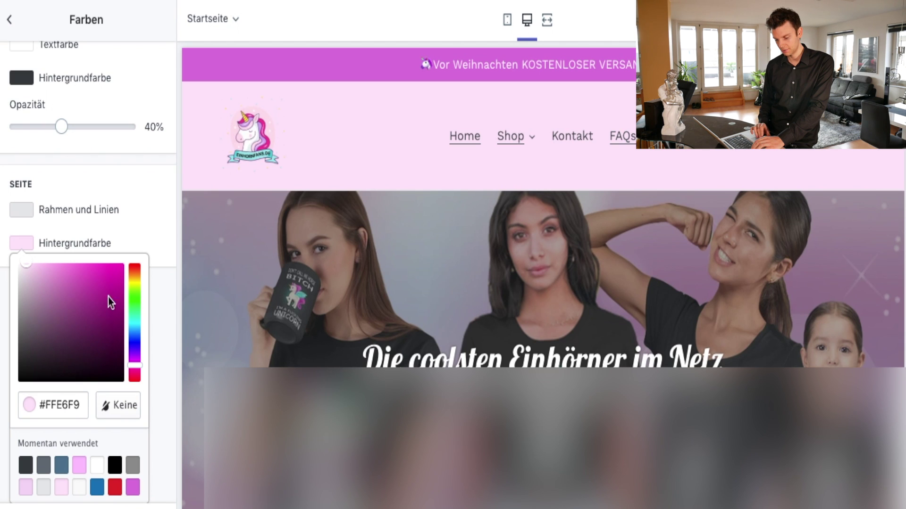
left_click(137, 312)
left_click_drag(84, 312, 33, 309)
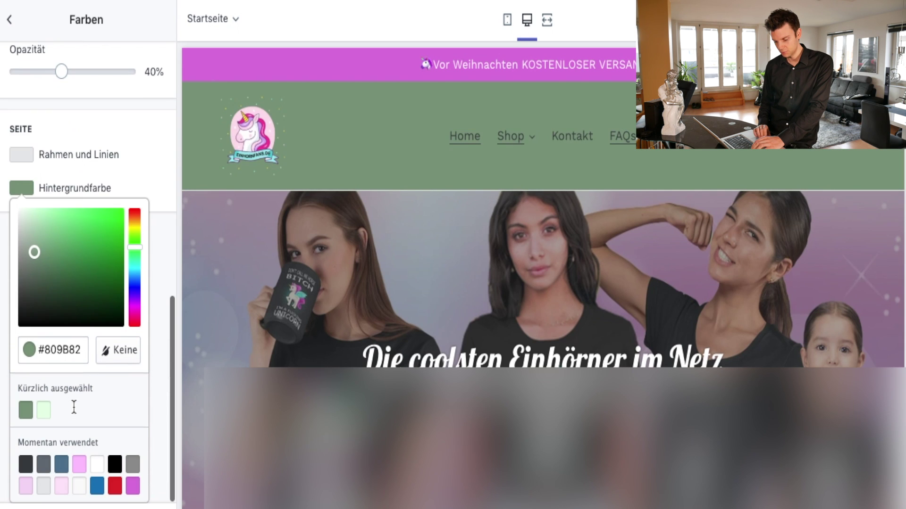
scroll(75, 434, "down", 1)
left_click(79, 465)
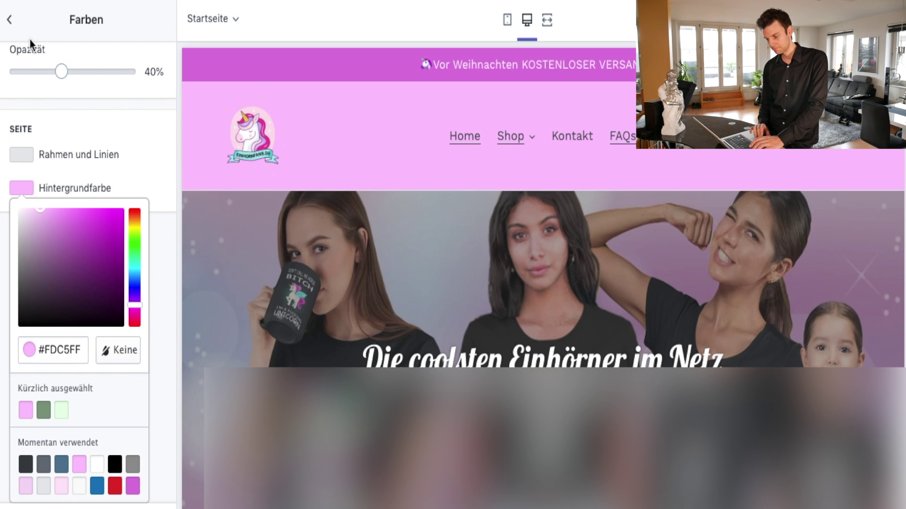
key("Escape")
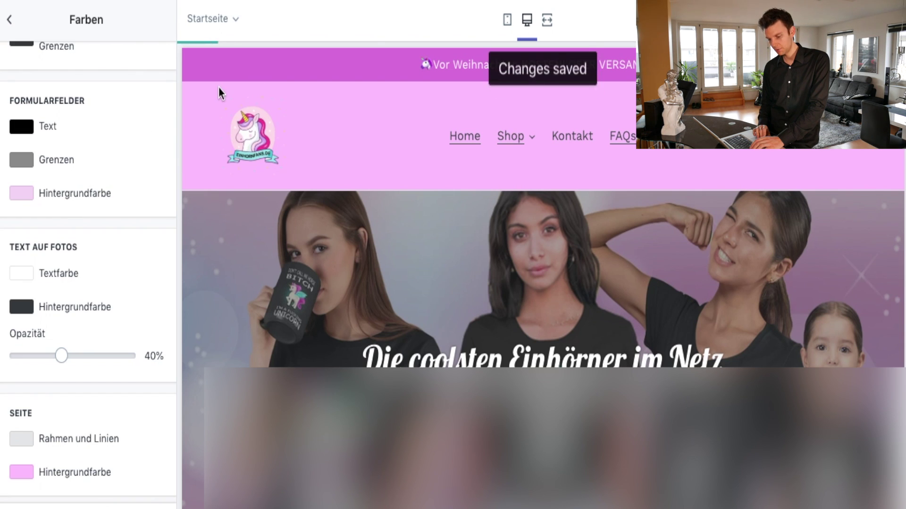
- Browse the fonts available for titles and buttons in the theme's typography settings, keeping Lobster, and leave the font selection
left_click(12, 20)
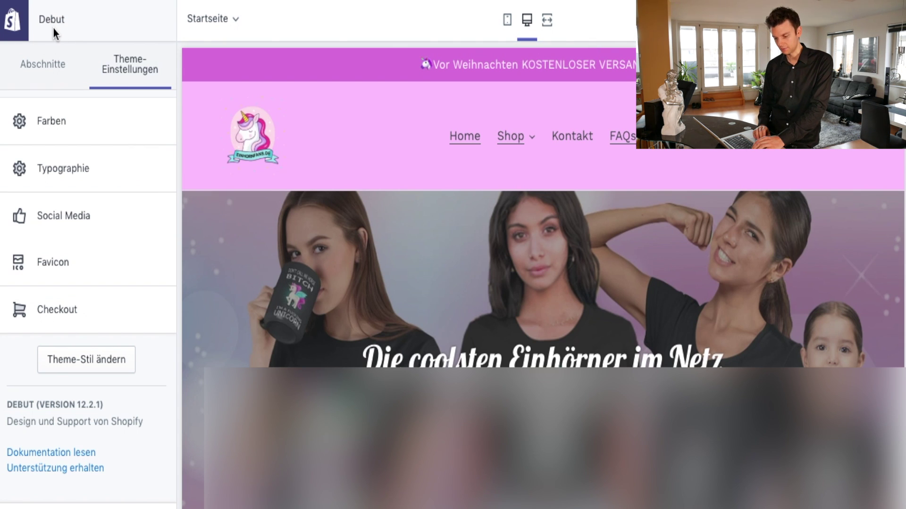
left_click(63, 169)
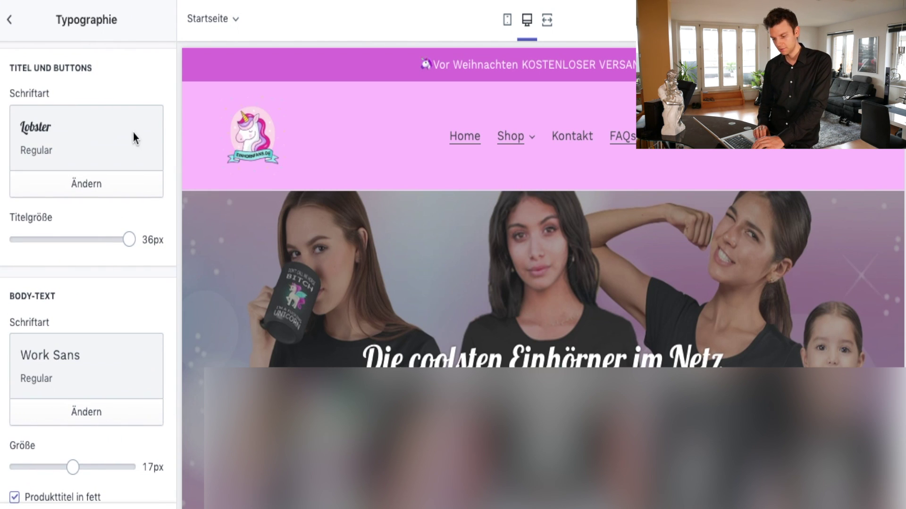
left_click(78, 182)
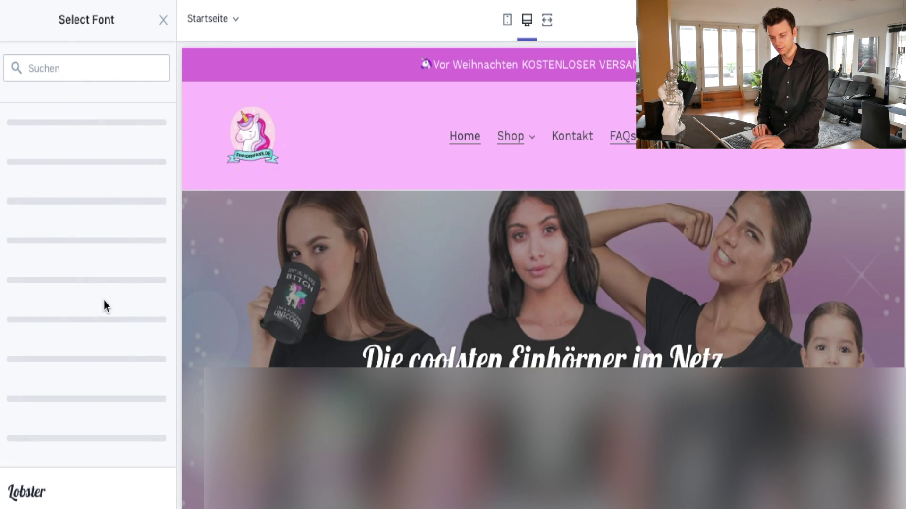
scroll(89, 267, "down", 10)
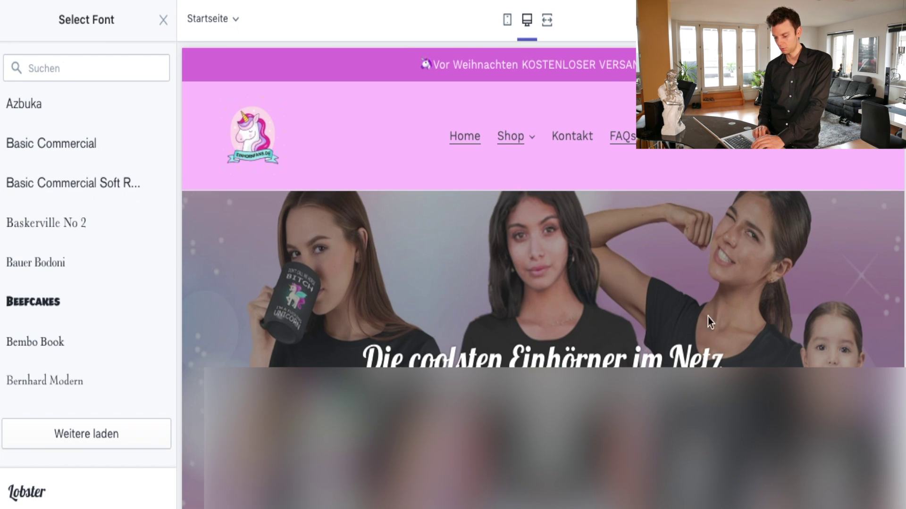
left_click(105, 433)
scroll(101, 432, "down", 20)
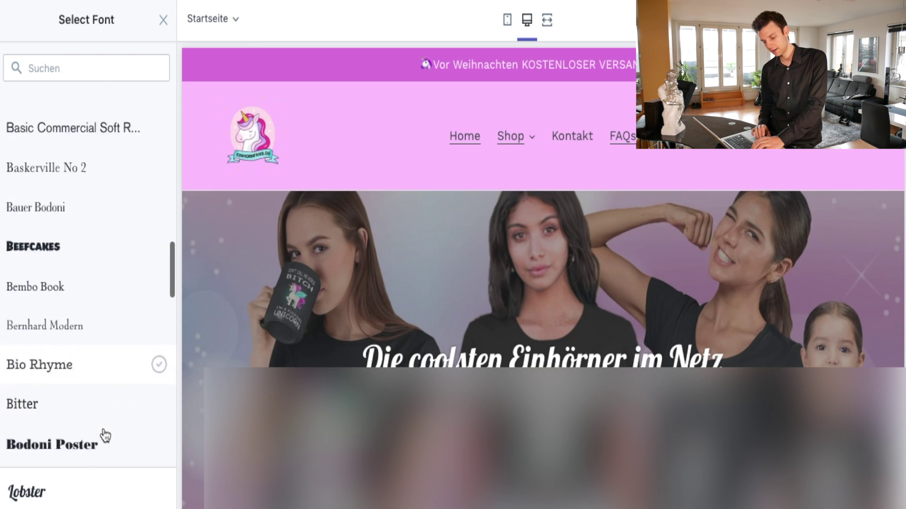
left_click(101, 430)
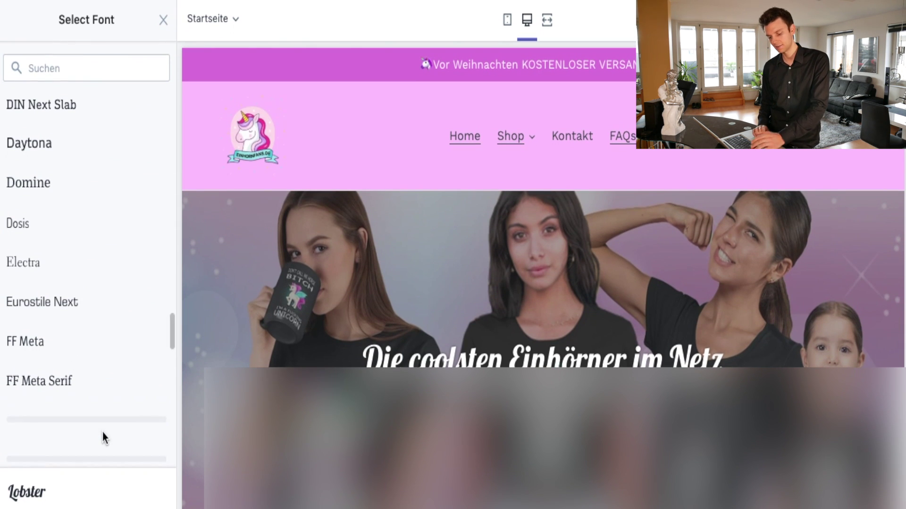
scroll(103, 432, "down", 10)
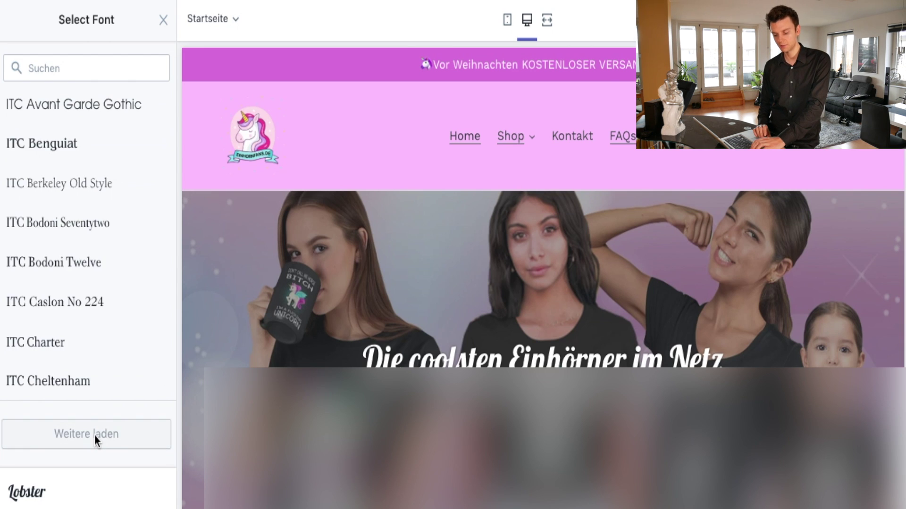
left_click(95, 436)
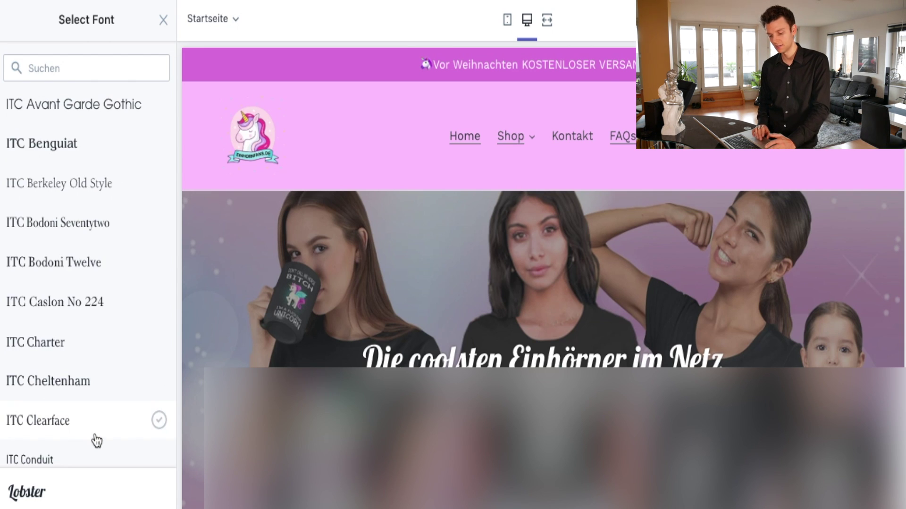
scroll(107, 365, "down", 5)
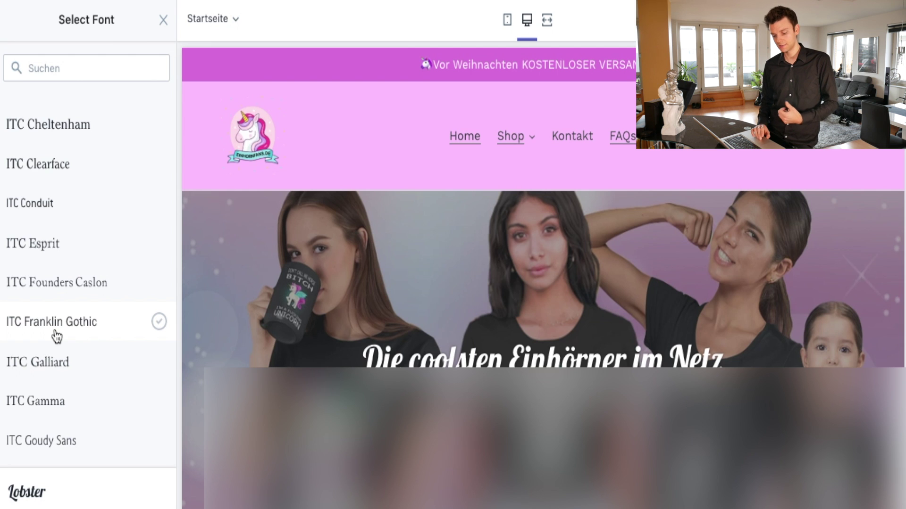
scroll(57, 337, "down", 5)
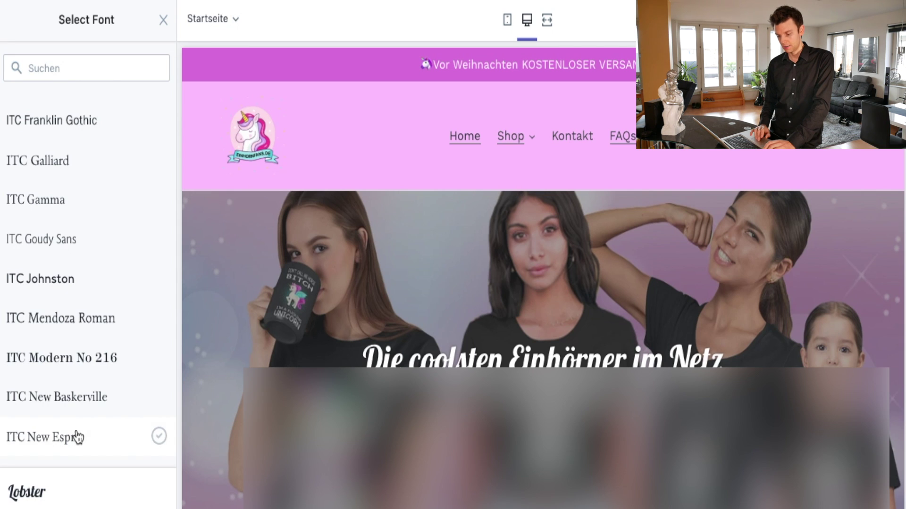
scroll(78, 437, "down", 10)
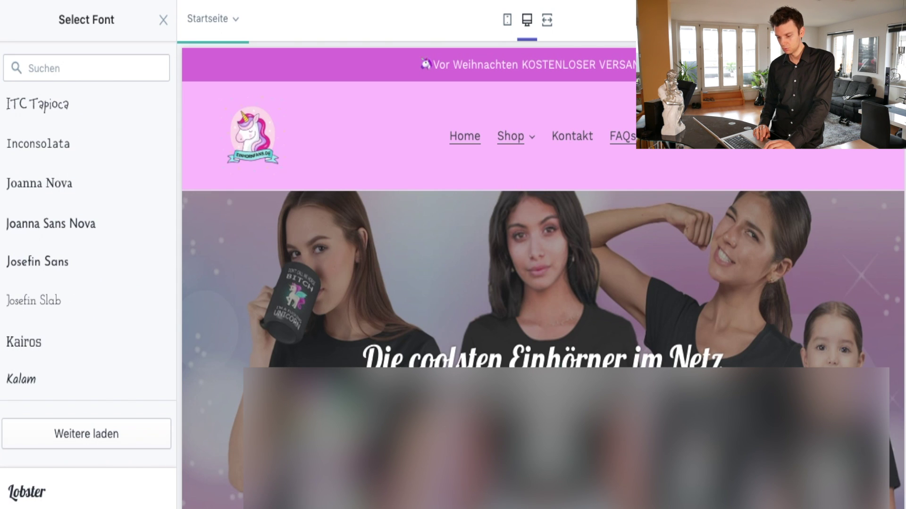
left_click(163, 20)
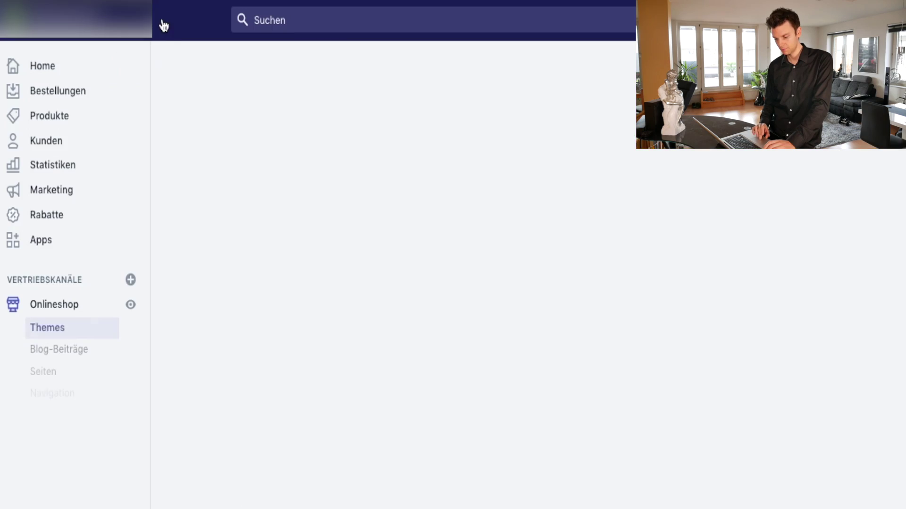
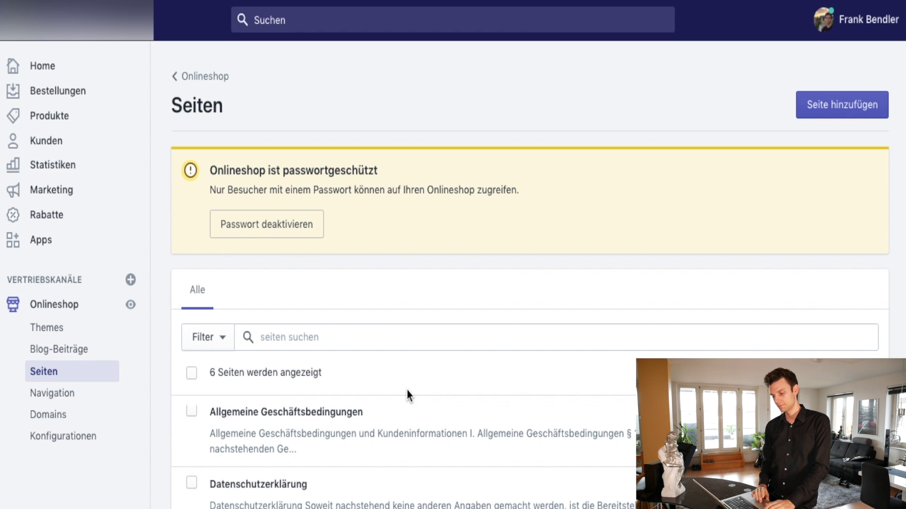
- Start a new page in the online shop's Seiten area and title it Testseite
scroll(419, 392, "down", 3)
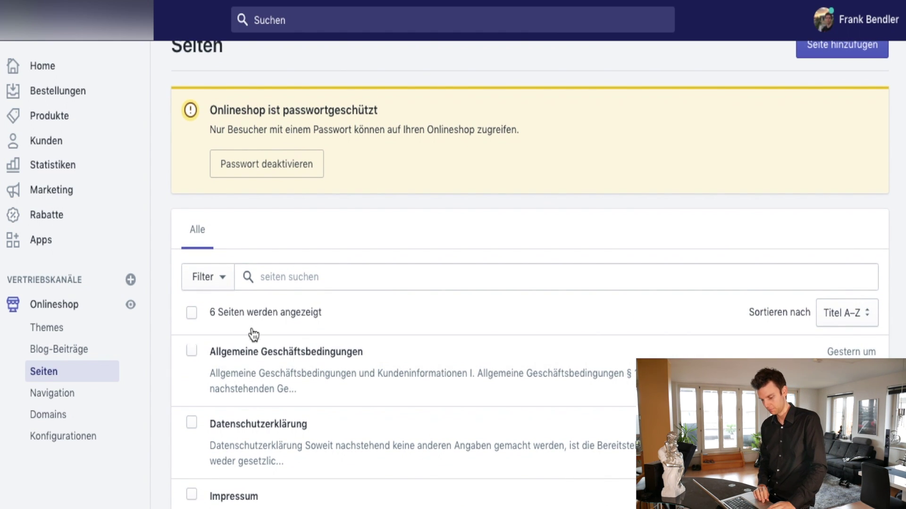
scroll(472, 476, "down", 2)
scroll(472, 476, "up", 5)
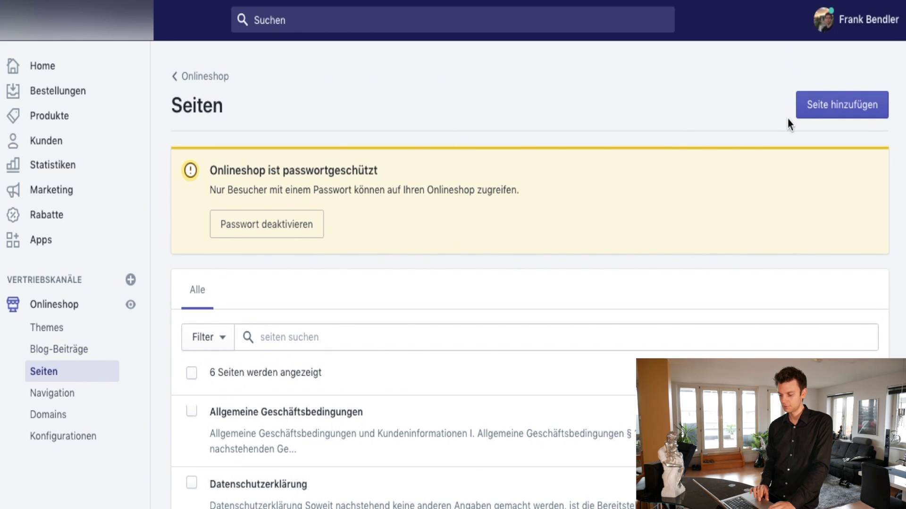
left_click(839, 105)
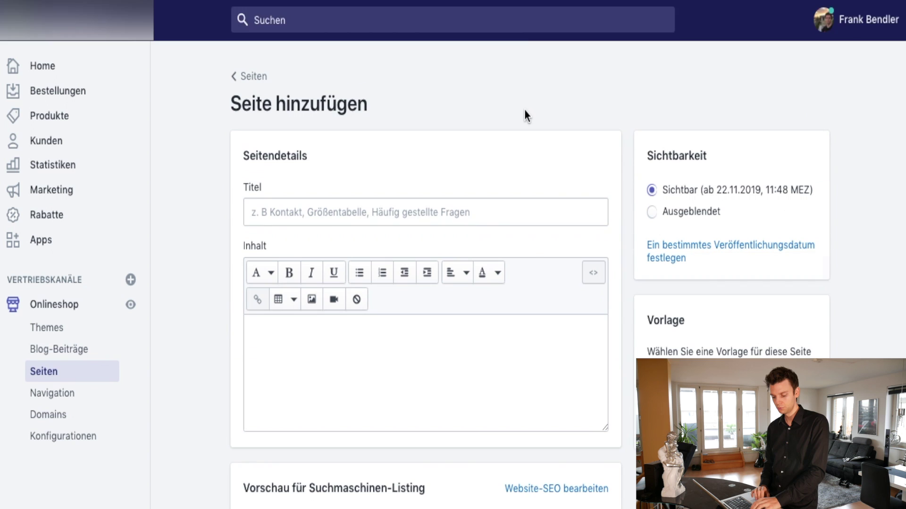
left_click(340, 211)
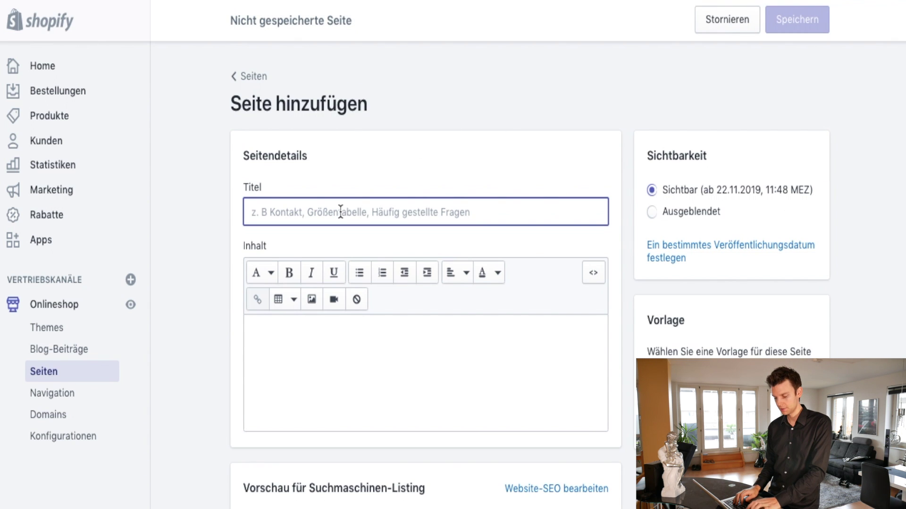
type("Testseite")
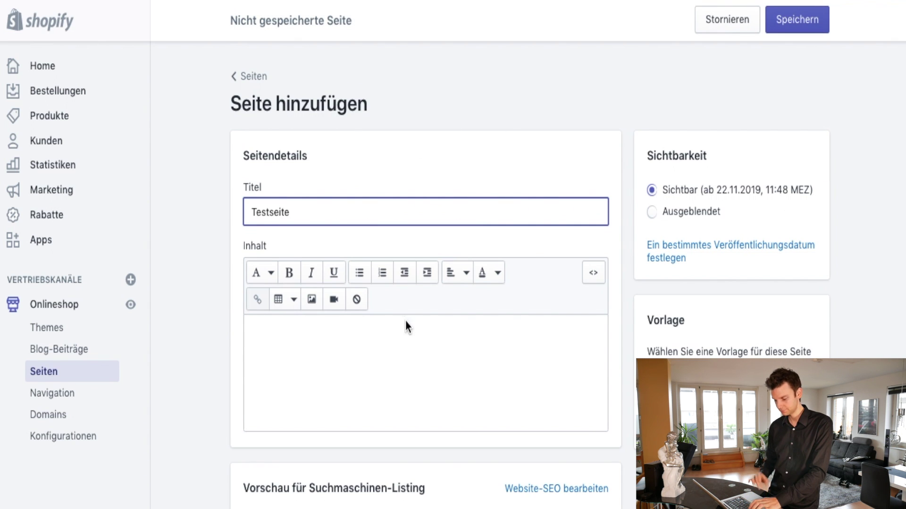
- Enter "Ich hab euch alle lieb" as the page's content and check its search engine listing preview
left_click(406, 326)
type("Ich hab euch")
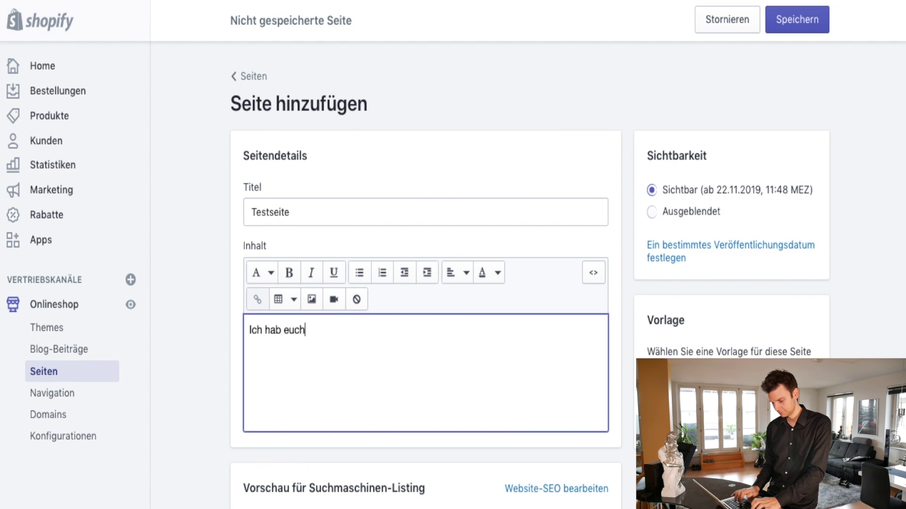
type(" alle lieb")
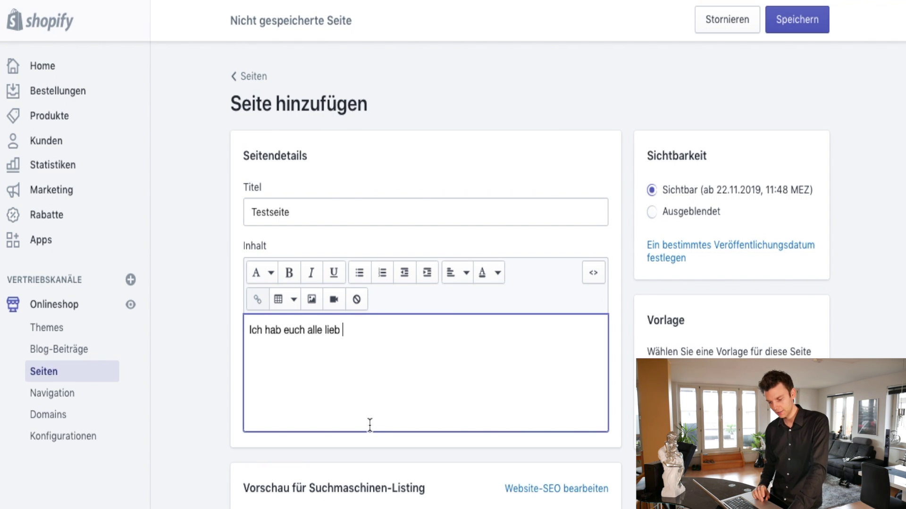
scroll(370, 425, "down", 2)
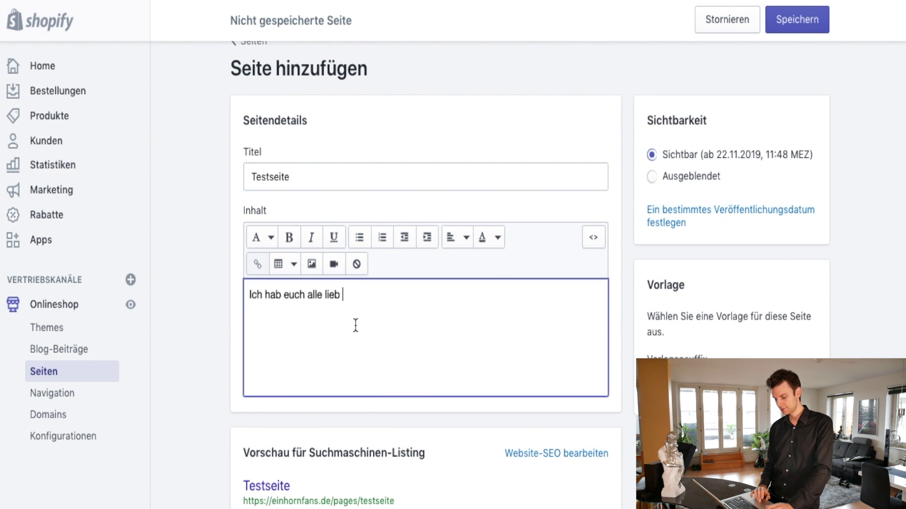
scroll(354, 323, "down", 3)
scroll(694, 152, "up", 2)
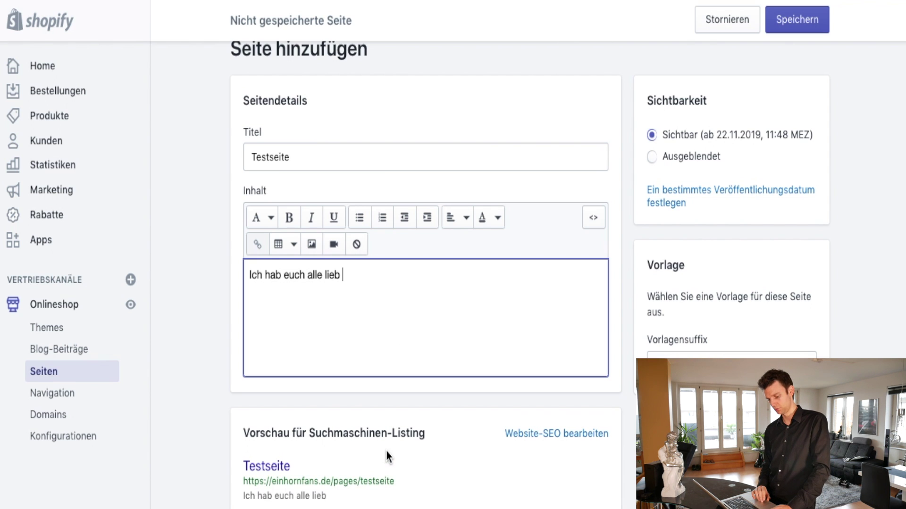
- Open the website SEO settings of the new page and examine the page title, description and URL handle fields
scroll(385, 451, "down", 1)
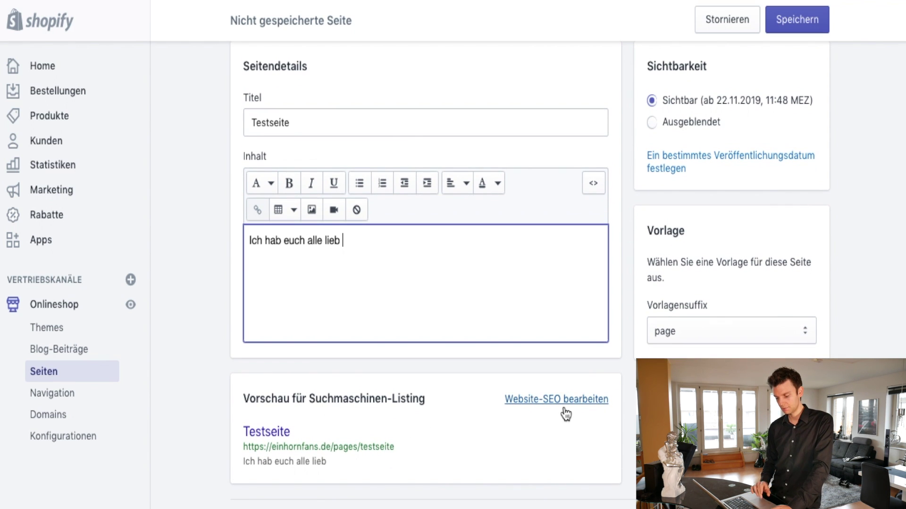
scroll(565, 414, "down", 1)
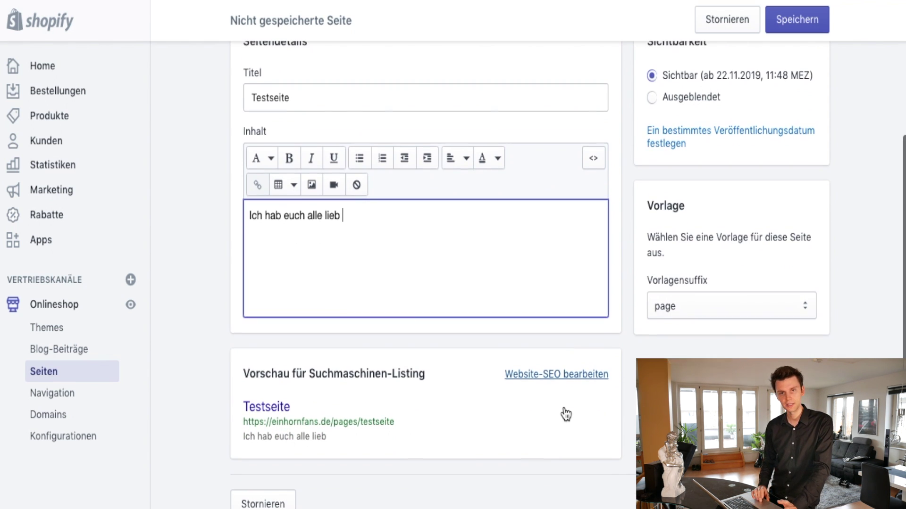
left_click(562, 380)
scroll(521, 397, "down", 5)
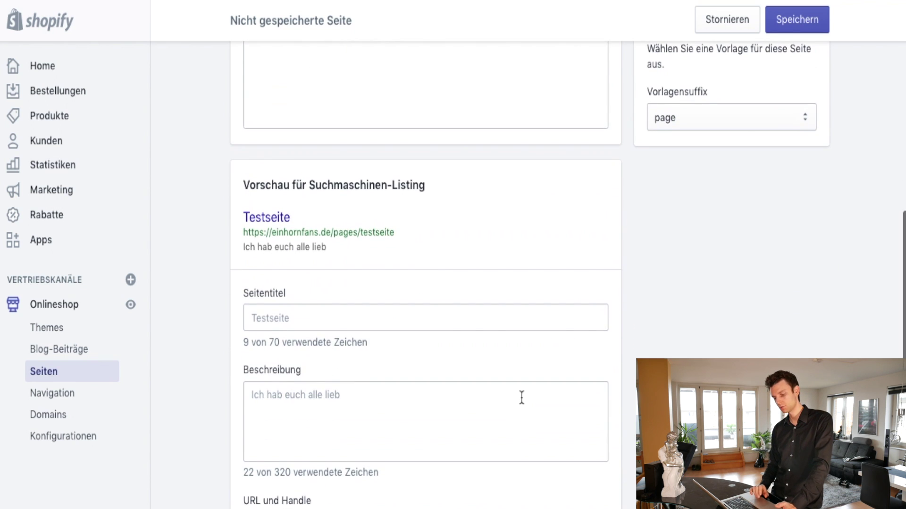
scroll(521, 397, "down", 3)
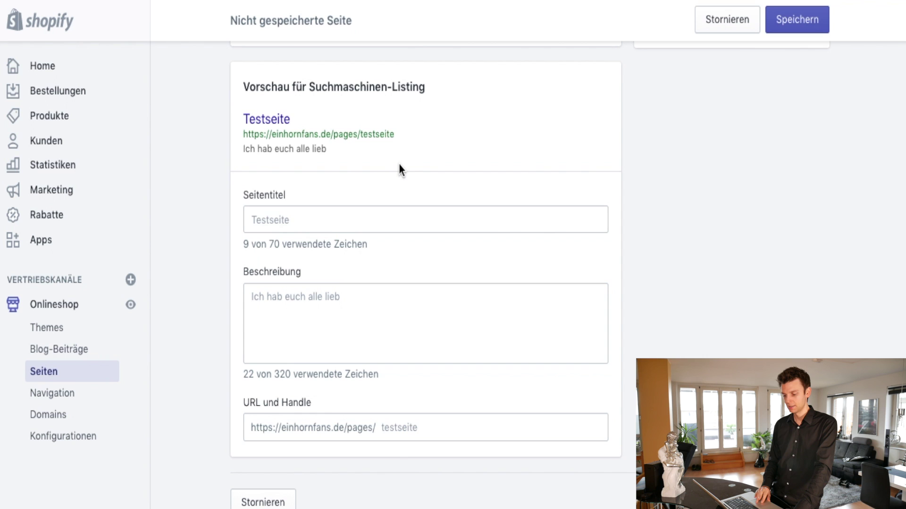
scroll(399, 169, "up", 5)
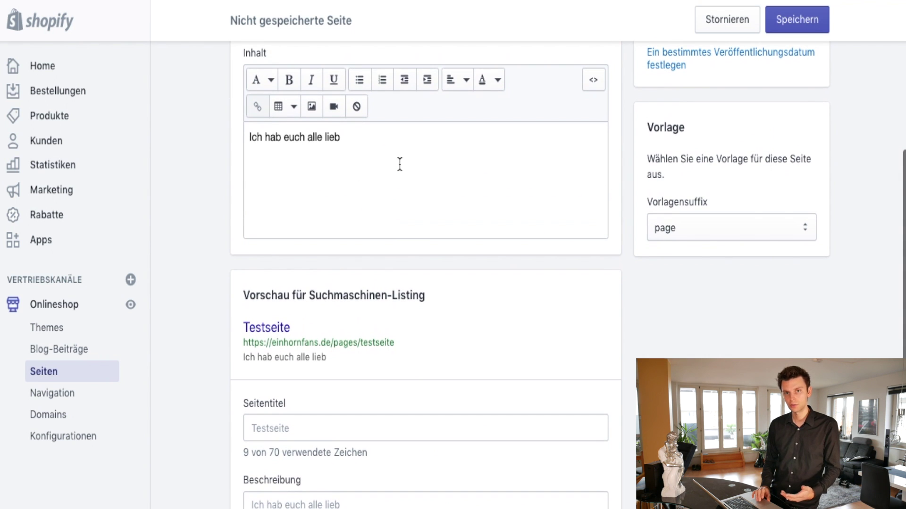
scroll(399, 164, "up", 5)
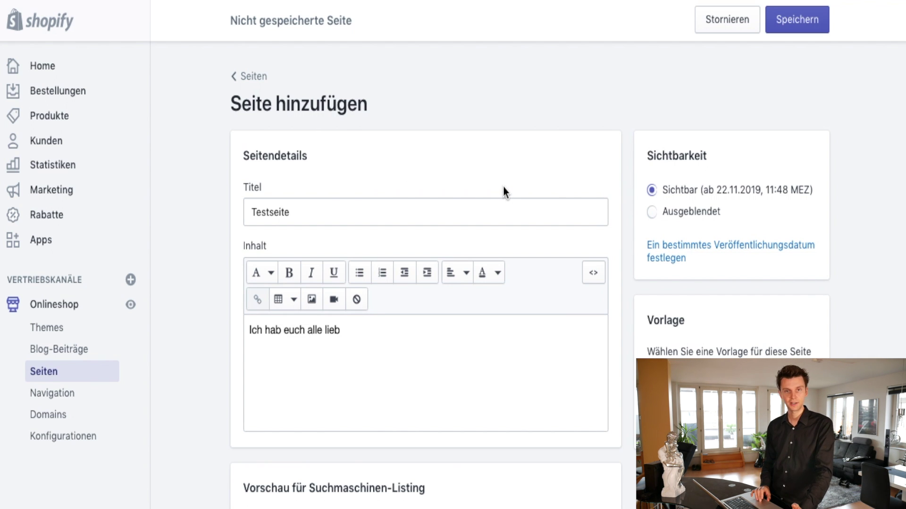
- Append "..." to the page's content and save the page
left_click(403, 338)
type("...")
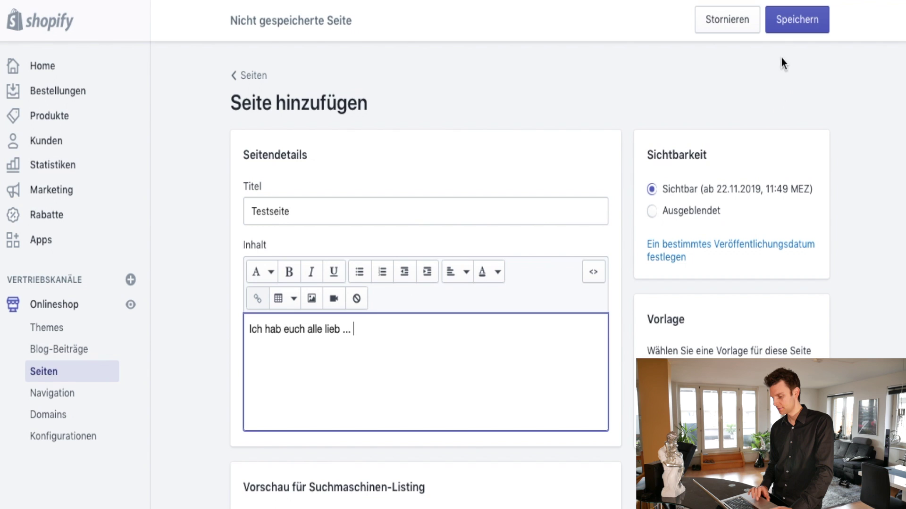
left_click(791, 37)
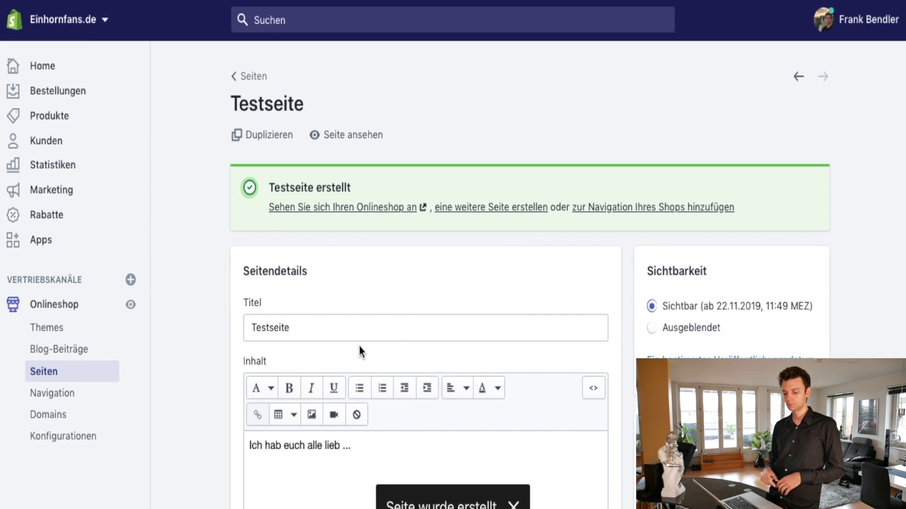
double_click(271, 328)
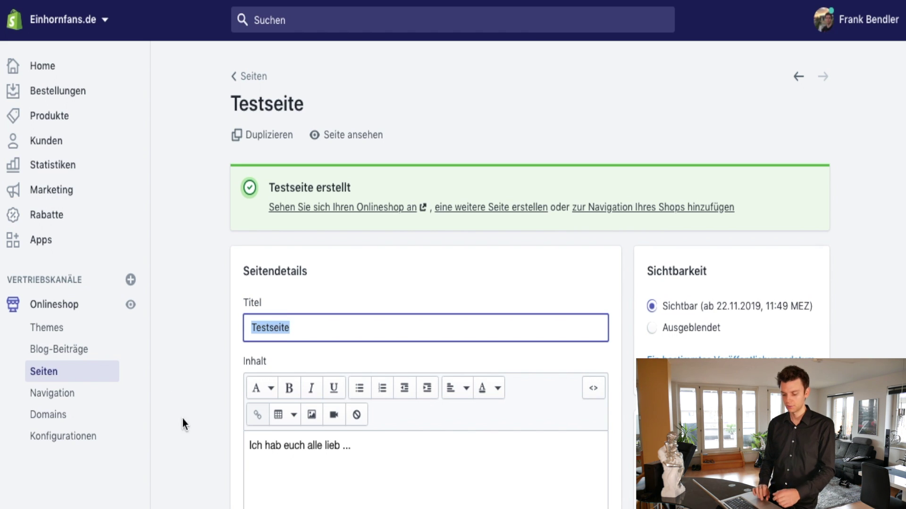
scroll(311, 485, "down", 3)
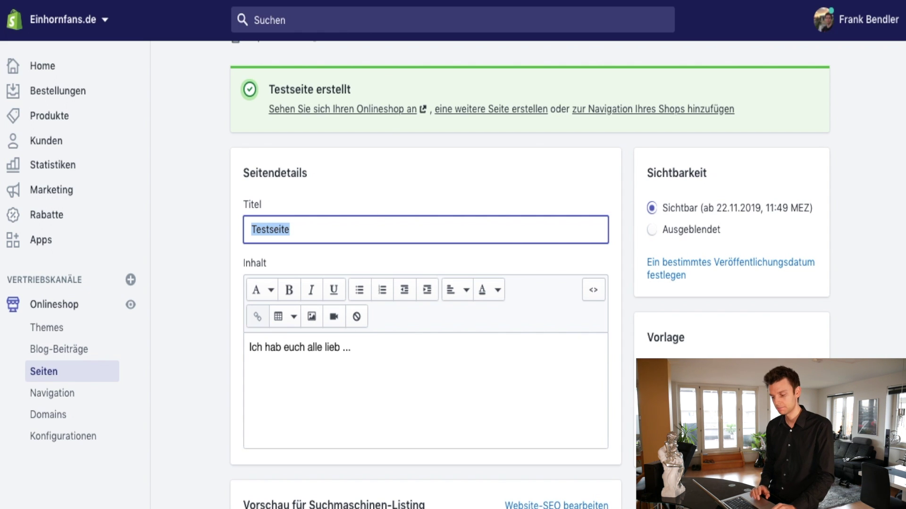
left_click(400, 361)
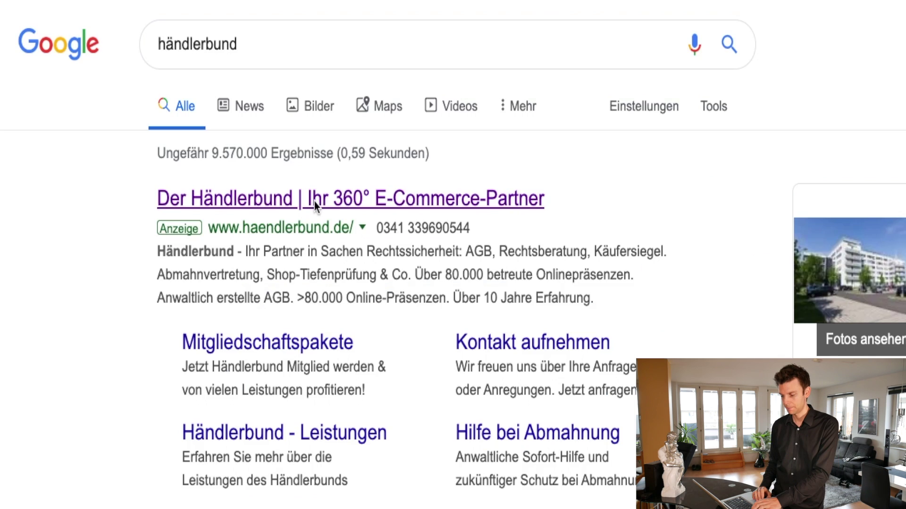
- Open the Händlerbund website from the Google search results and accept its cookies
left_click(314, 202)
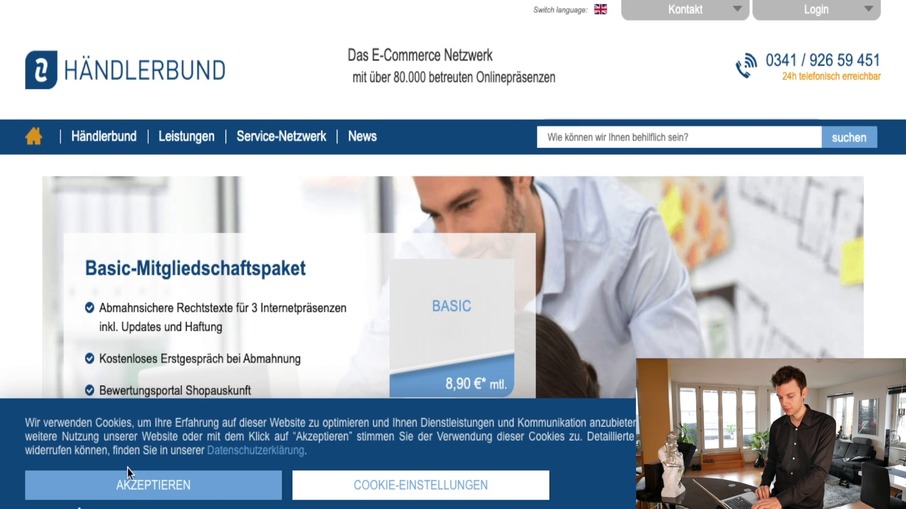
left_click(144, 485)
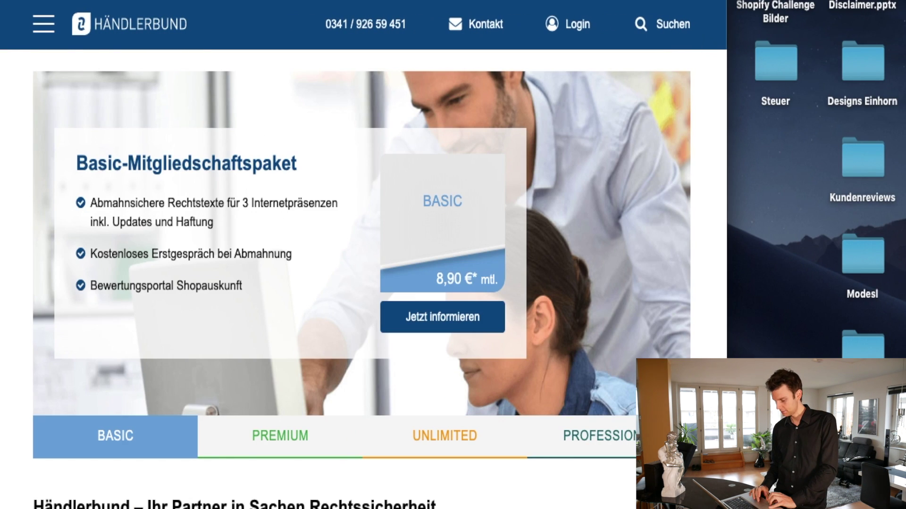
- Look through the legal text PDFs in the desktop folder, including Impressum, Datenschutzerklaerung, Widerrufsrecht and Versandbedingungen, and close the folder
double_click(872, 333)
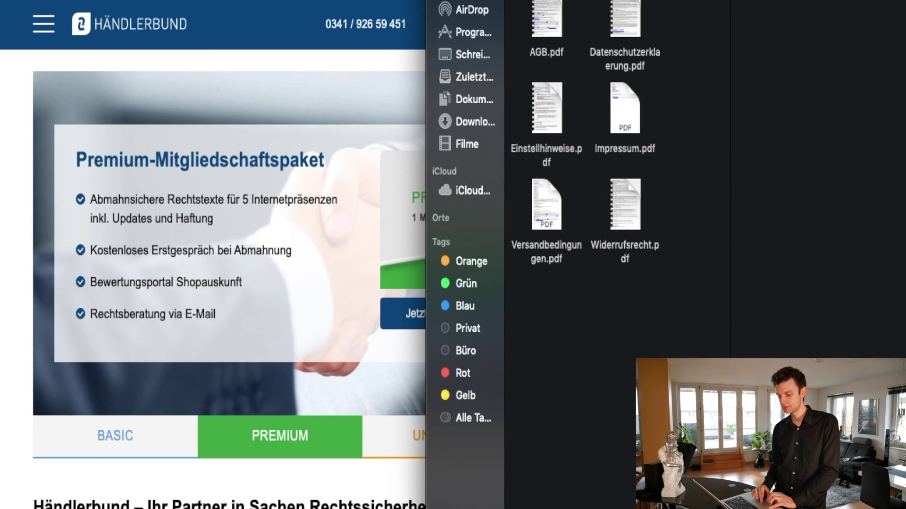
left_click(546, 5)
left_click(551, 109)
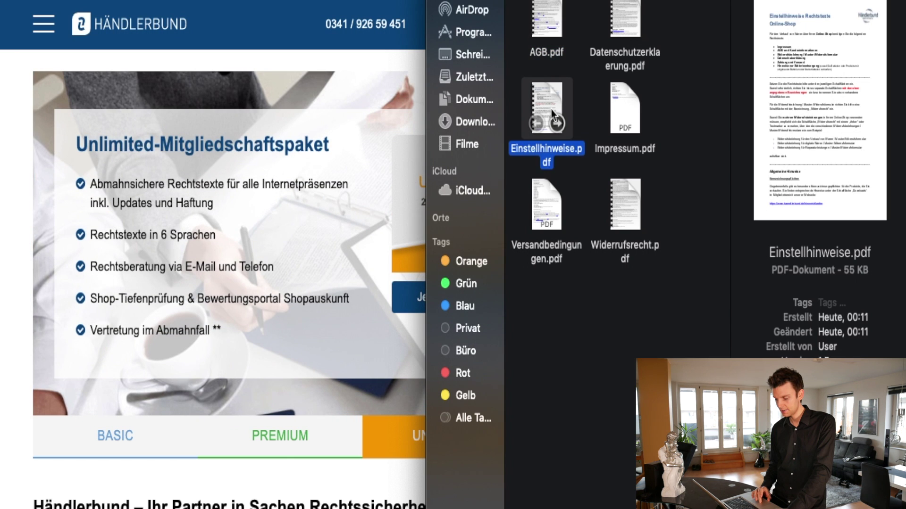
left_click(623, 94)
left_click(622, 10)
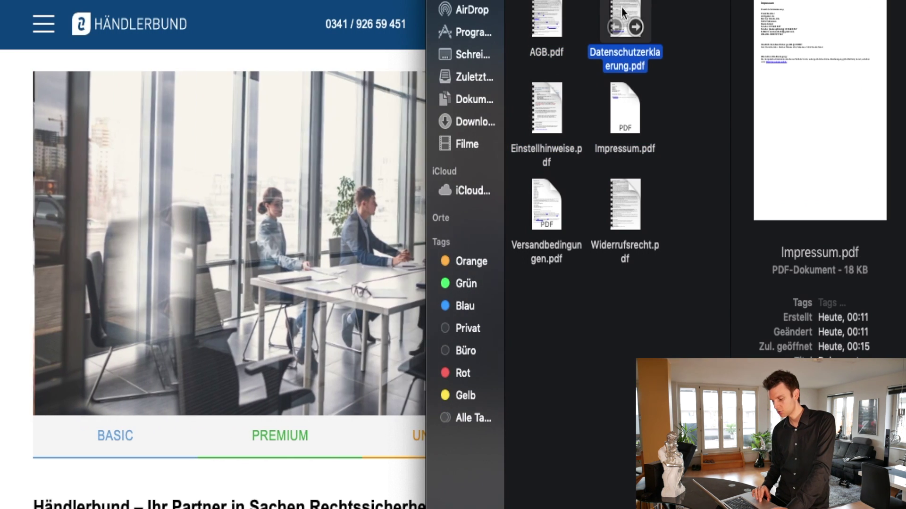
left_click(619, 189)
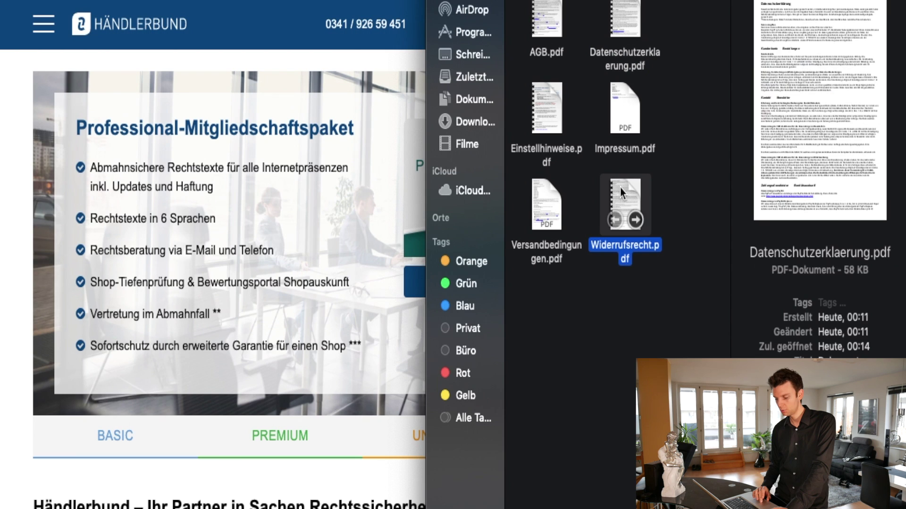
left_click(553, 191)
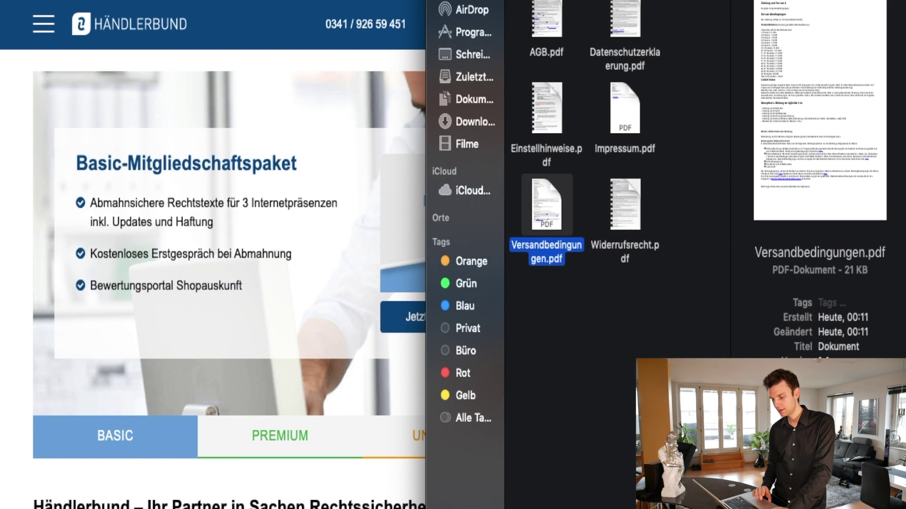
key("super+w")
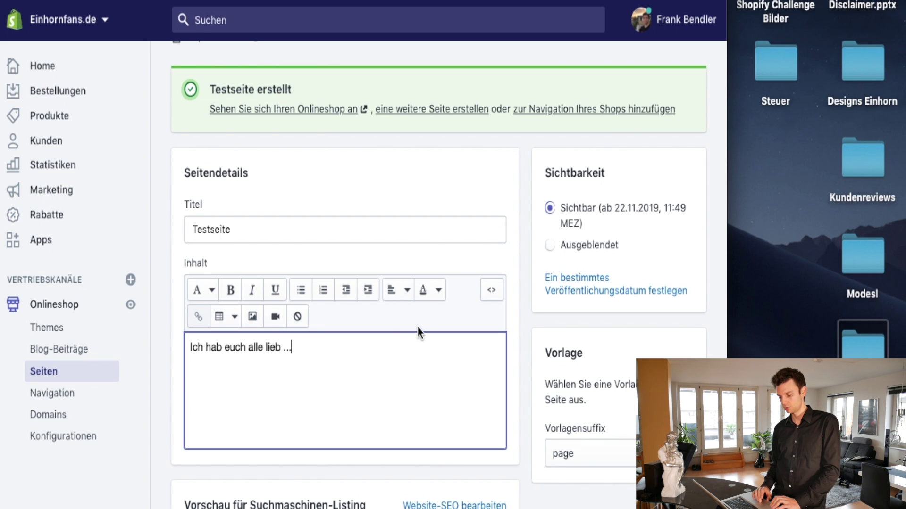
- View the live online shop with its header menu, and return to the Testseite page in the admin
scroll(419, 330, "down", 3)
scroll(434, 411, "up", 5)
scroll(434, 410, "up", 2)
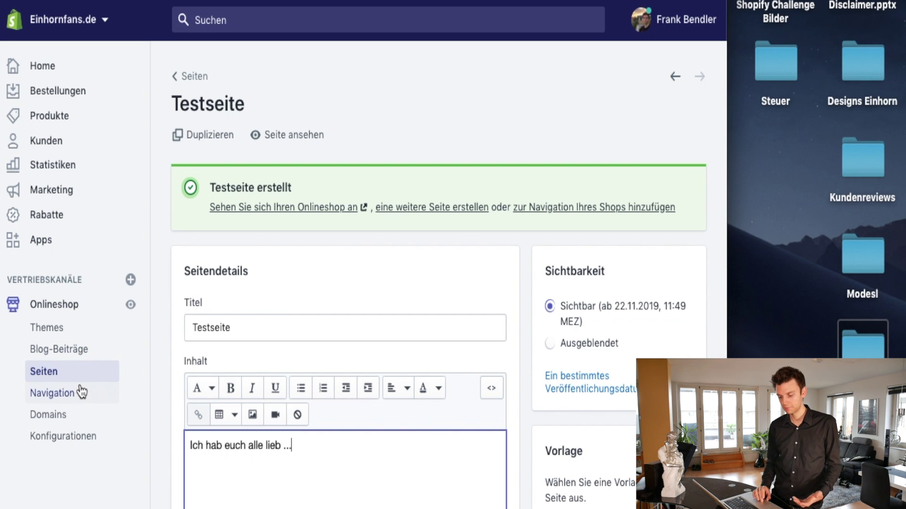
left_click(131, 312)
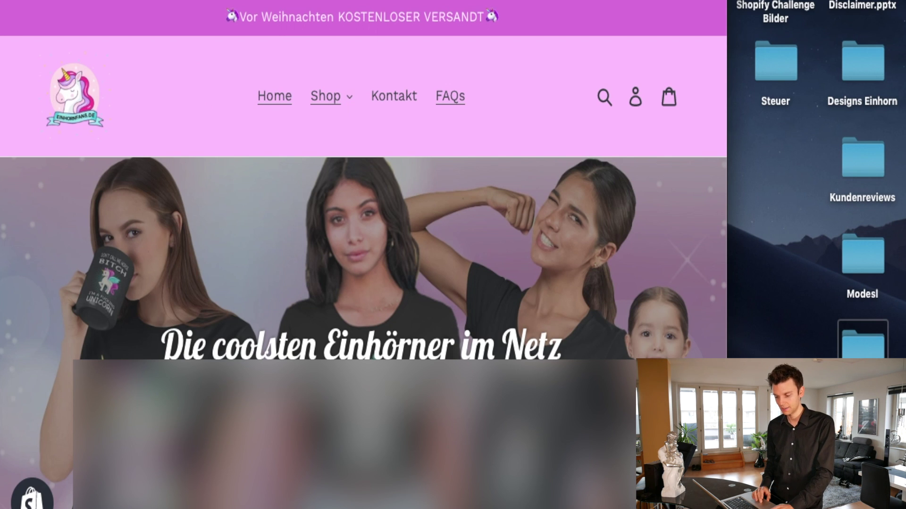
key("super+w")
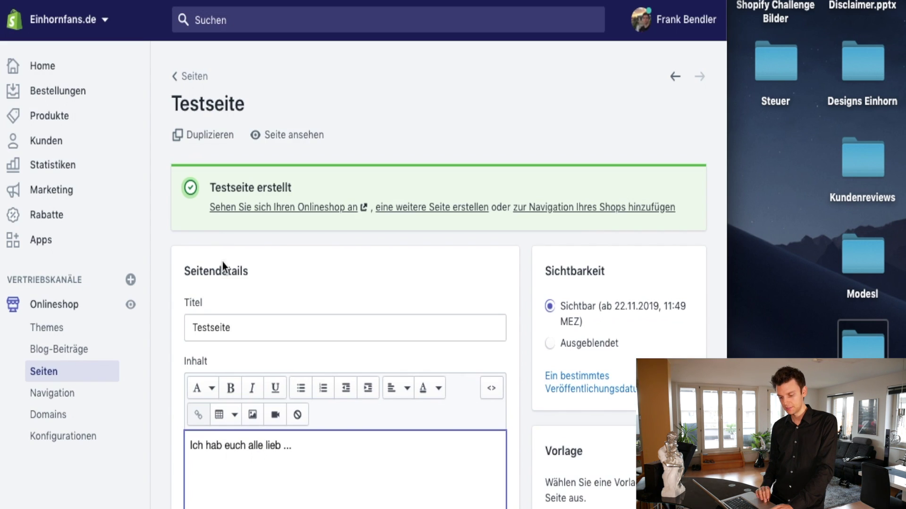
scroll(213, 404, "down", 5)
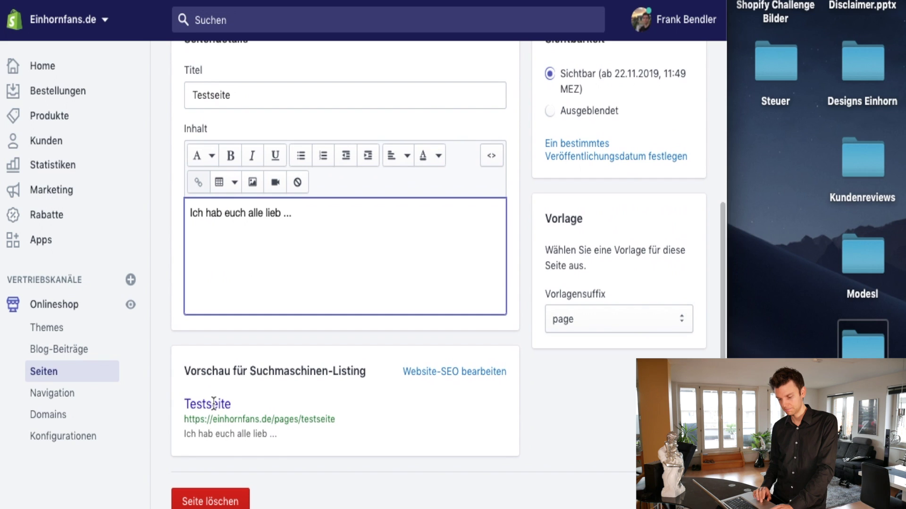
- Open the Hauptmenü in the online shop's navigation and start a new menu entry named Hallo
left_click(69, 400)
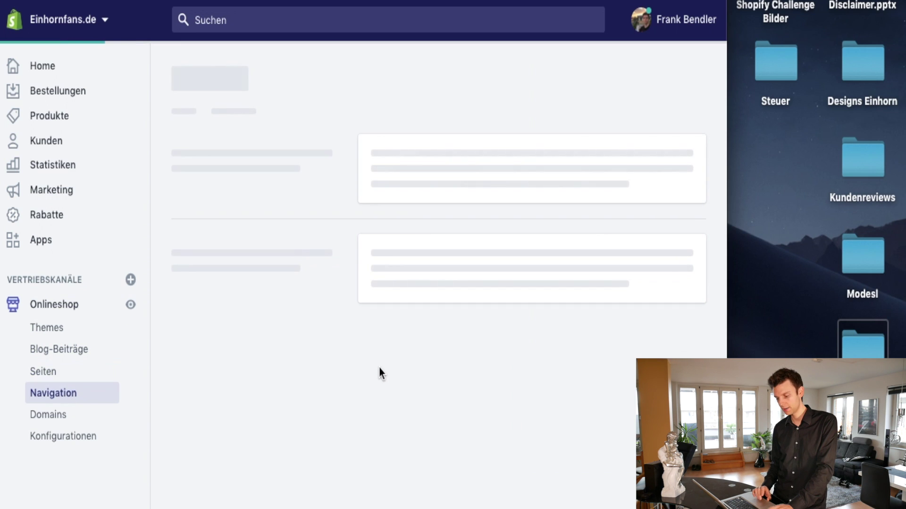
scroll(382, 375, "down", 2)
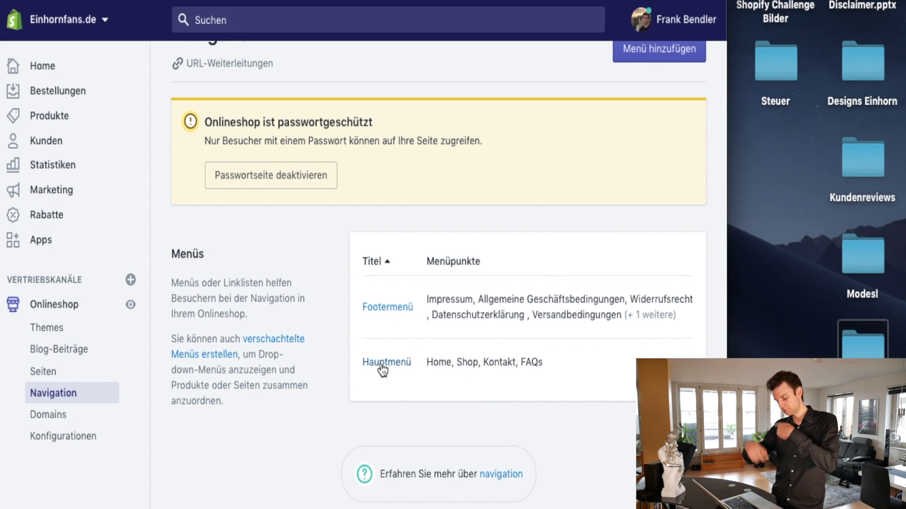
left_click(381, 364)
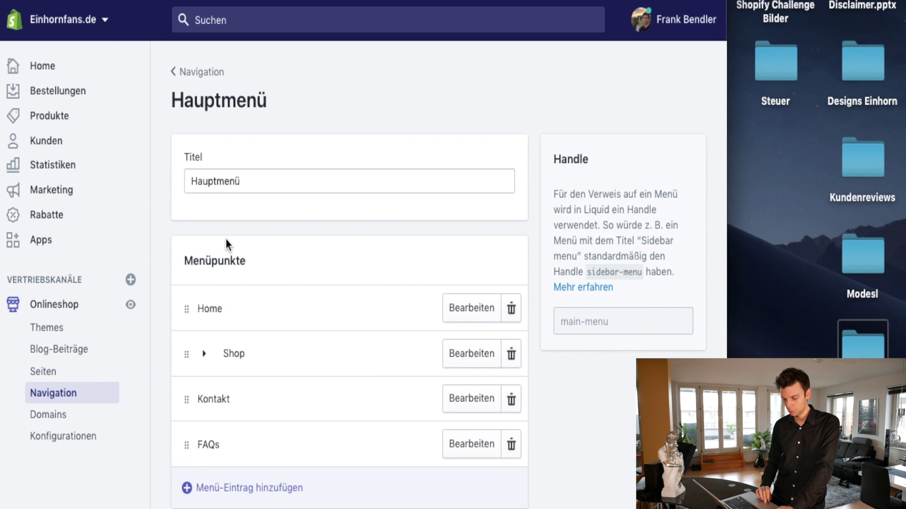
left_click(212, 489)
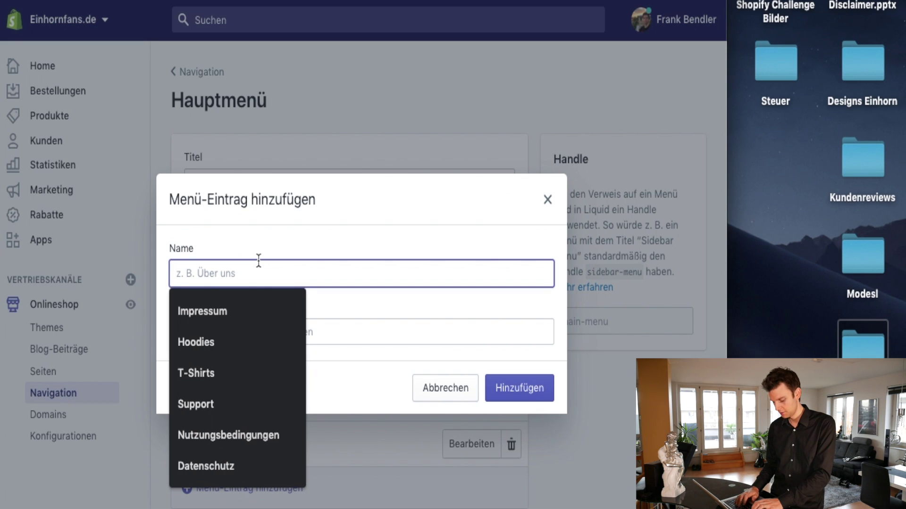
type("Hall")
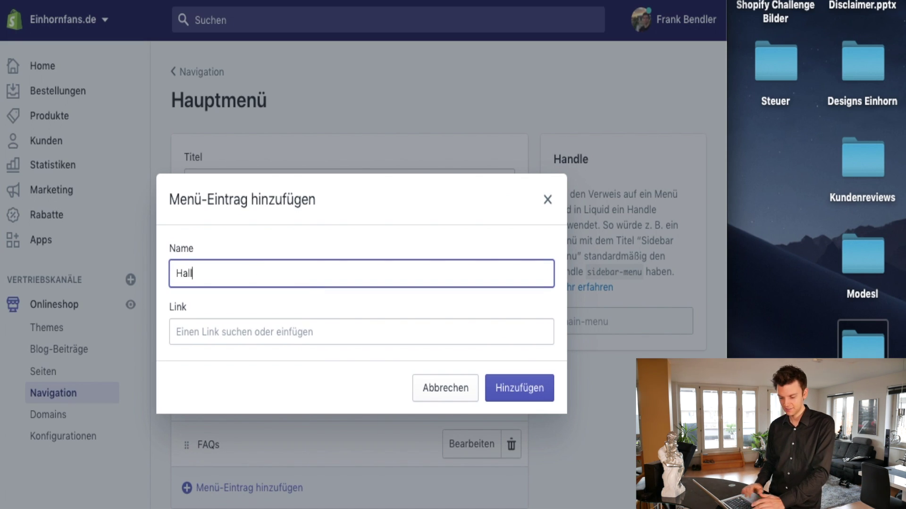
type("o")
- Link the new menu entry to the page Testseite and add it to the Hauptmenü
left_click(300, 327)
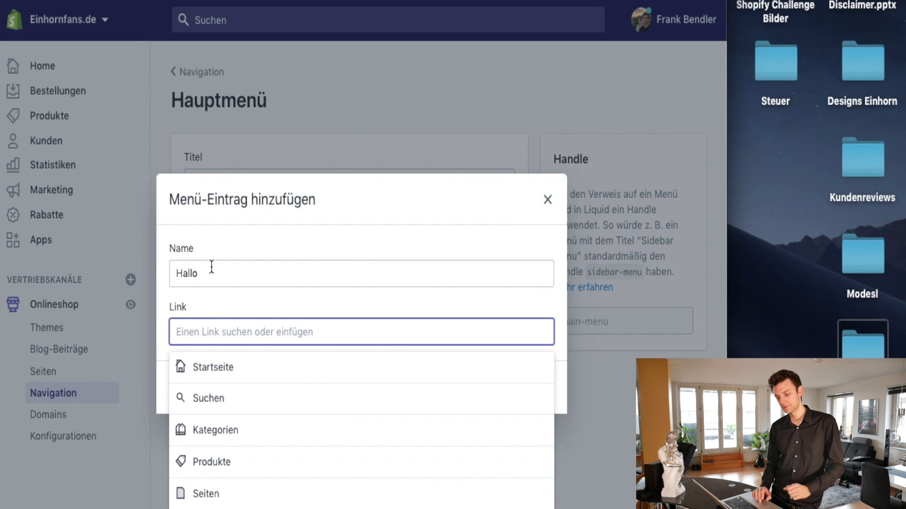
scroll(241, 401, "down", 2)
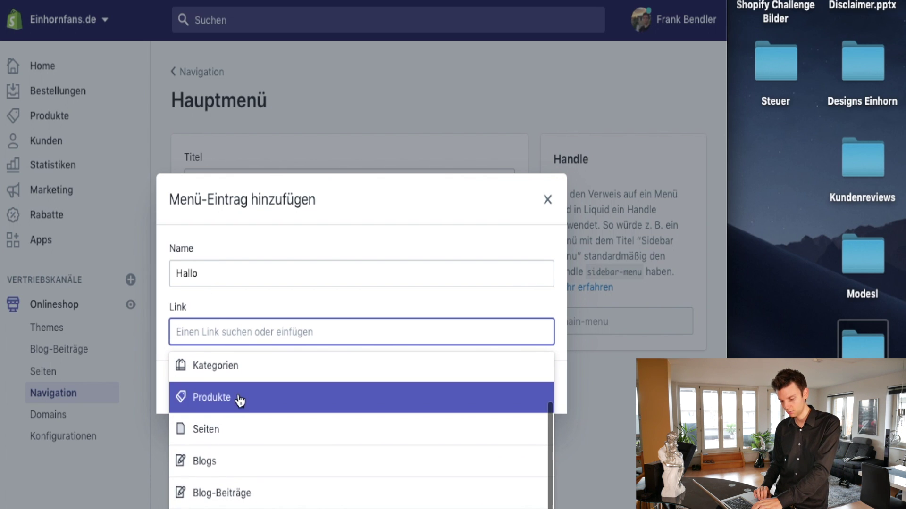
left_click(229, 435)
scroll(269, 408, "down", 2)
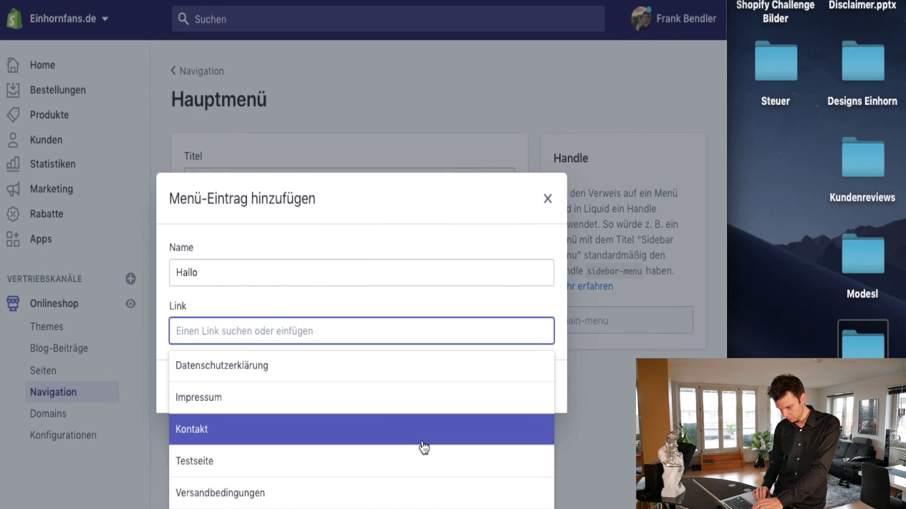
scroll(423, 447, "up", 2)
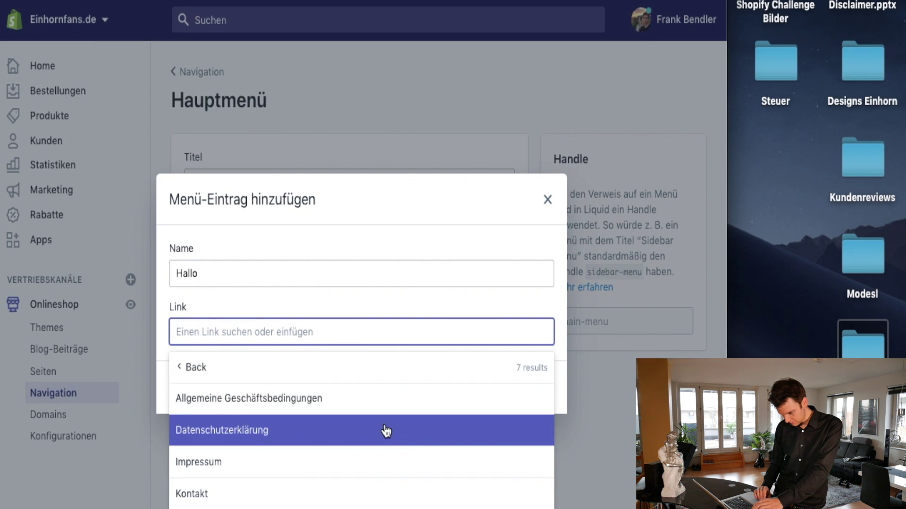
scroll(386, 432, "down", 2)
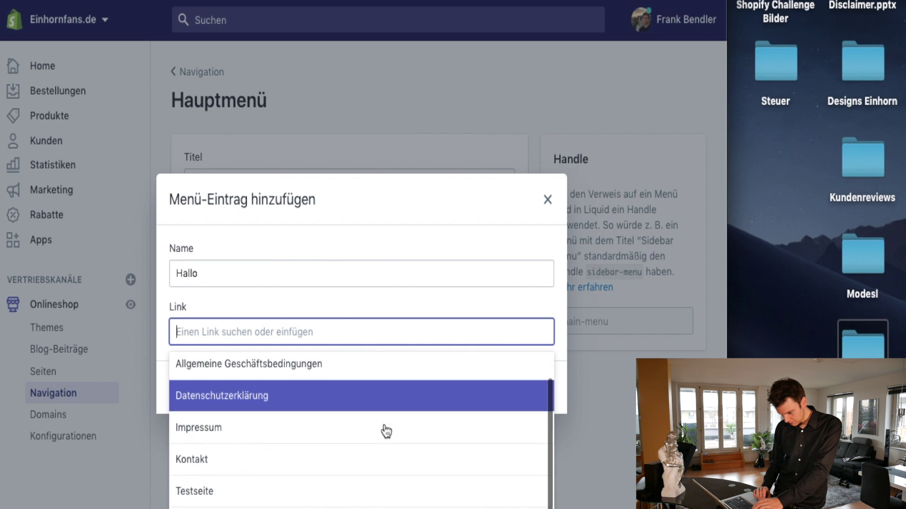
left_click(338, 465)
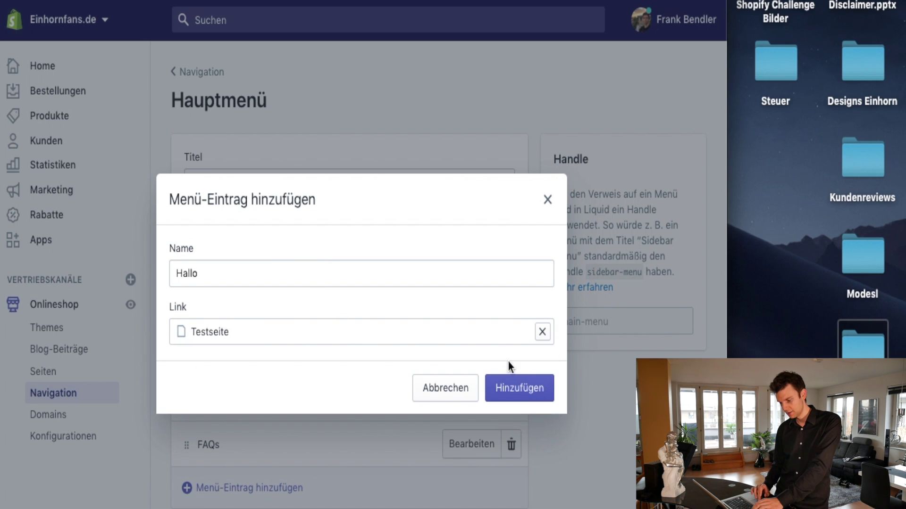
left_click(517, 387)
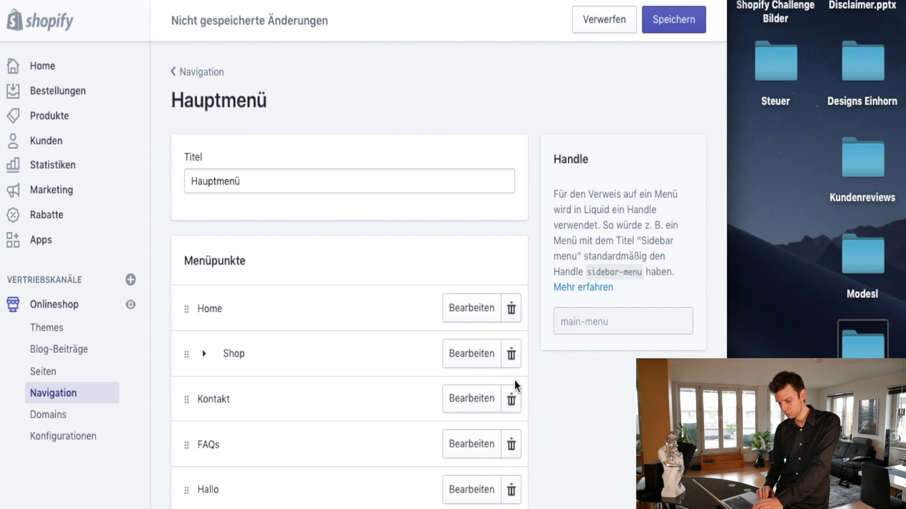
- Move the Hallo entry to the top of the Hauptmenü, save the menu and check the entry in the live shop's header
scroll(263, 364, "down", 3)
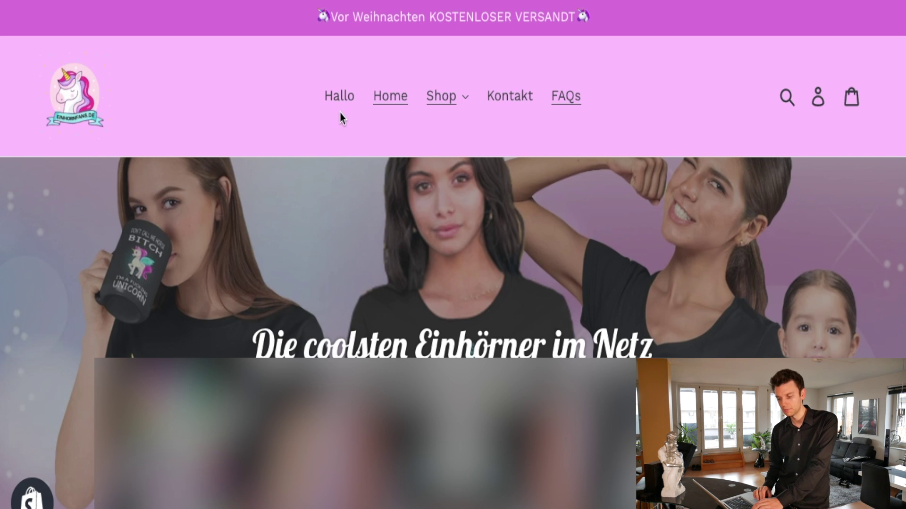
left_click(339, 104)
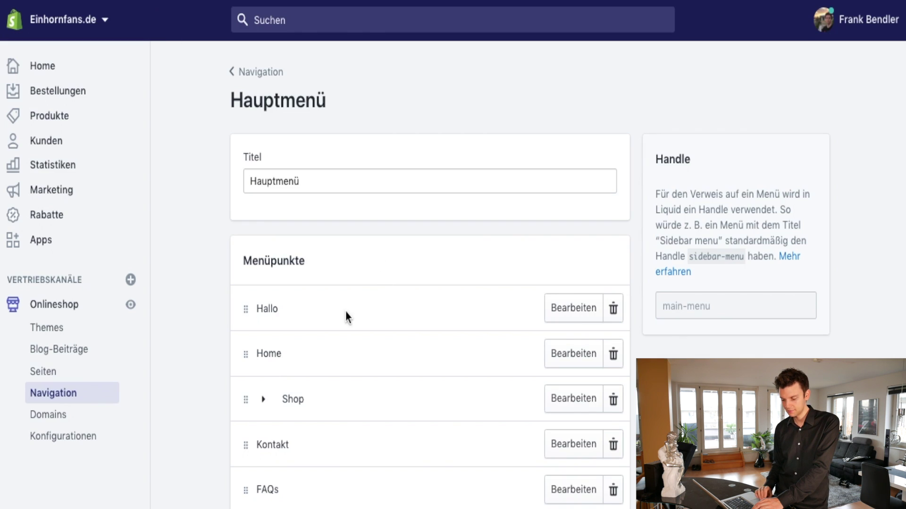
- Nest the Hallo entry under Home in the Hauptmenü, save the menu and check the Home dropdown in the live shop
scroll(346, 317, "down", 2)
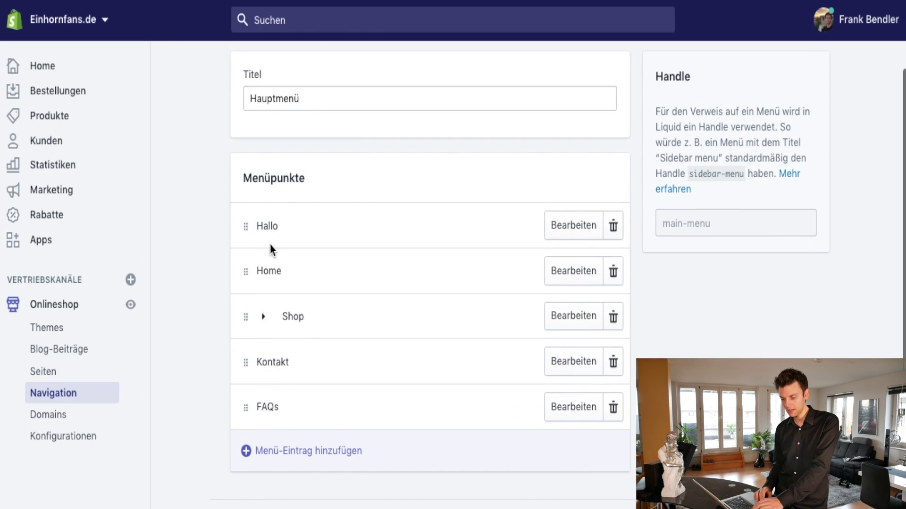
left_click_drag(245, 226, 276, 269)
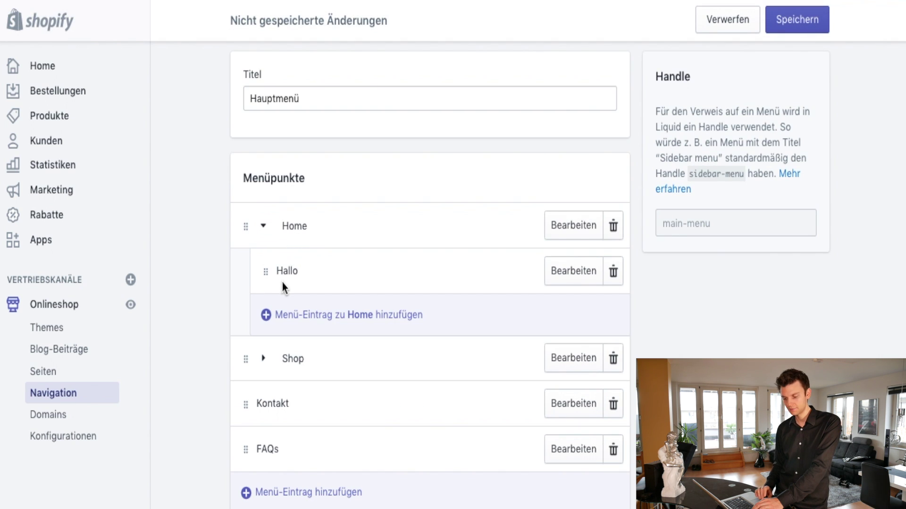
left_click(797, 19)
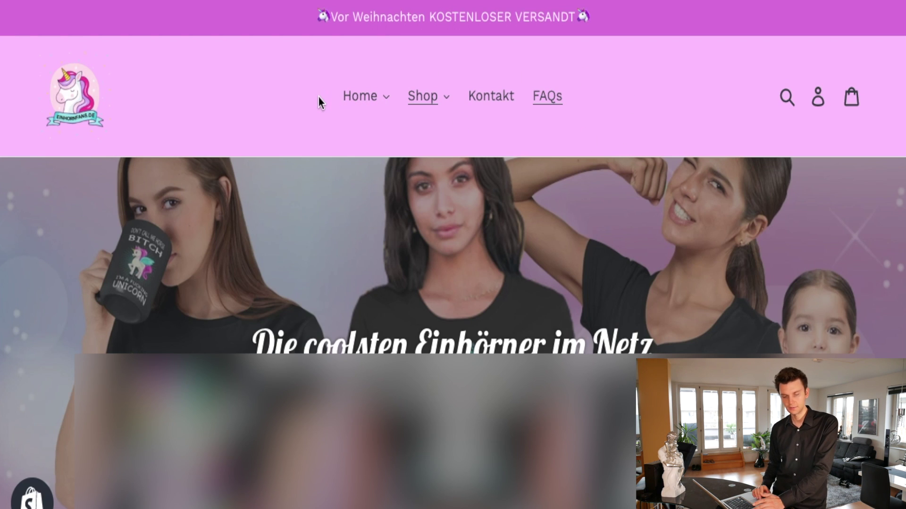
left_click(380, 100)
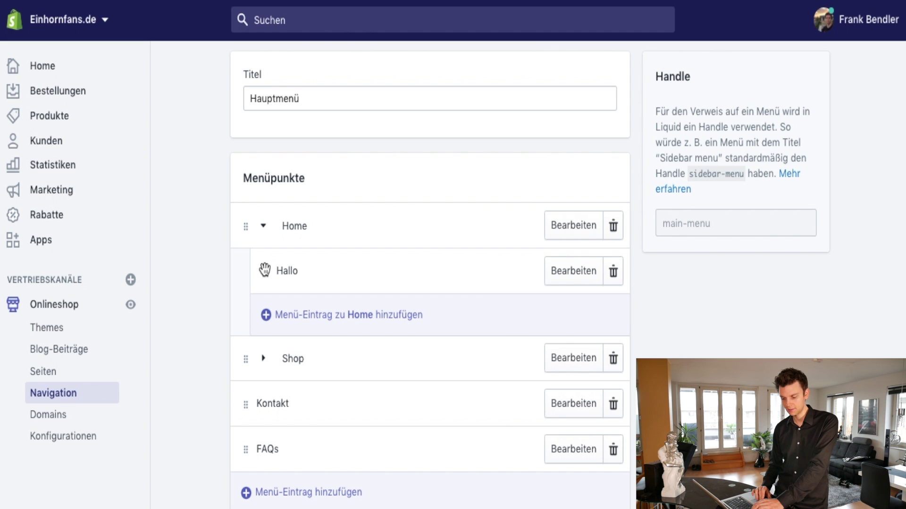
- Remove the Hallo entry from under Home in the Hauptmenü
left_click_drag(265, 270, 302, 268)
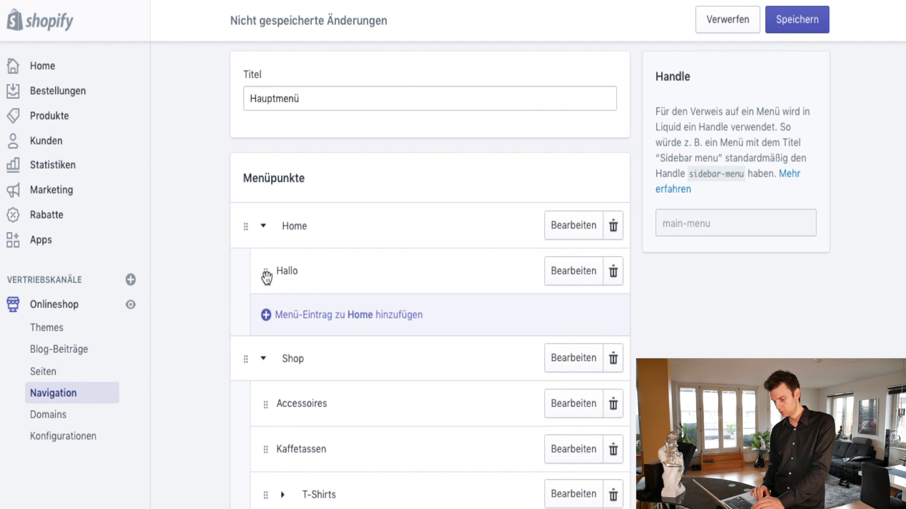
left_click(611, 272)
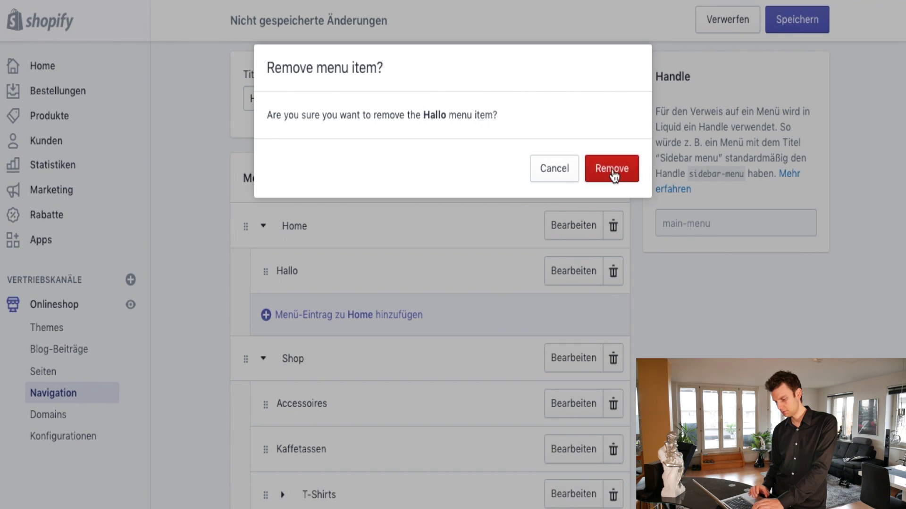
left_click(611, 169)
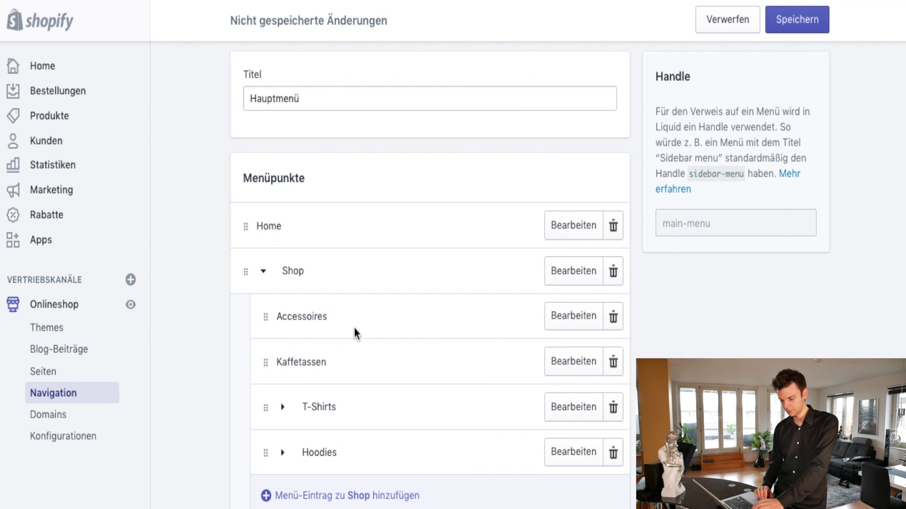
- Reorder the Shop submenu so T-Shirts comes first and Hoodies second, ahead of Accessoires and Kaffetassen, and save the menu
scroll(354, 327, "down", 2)
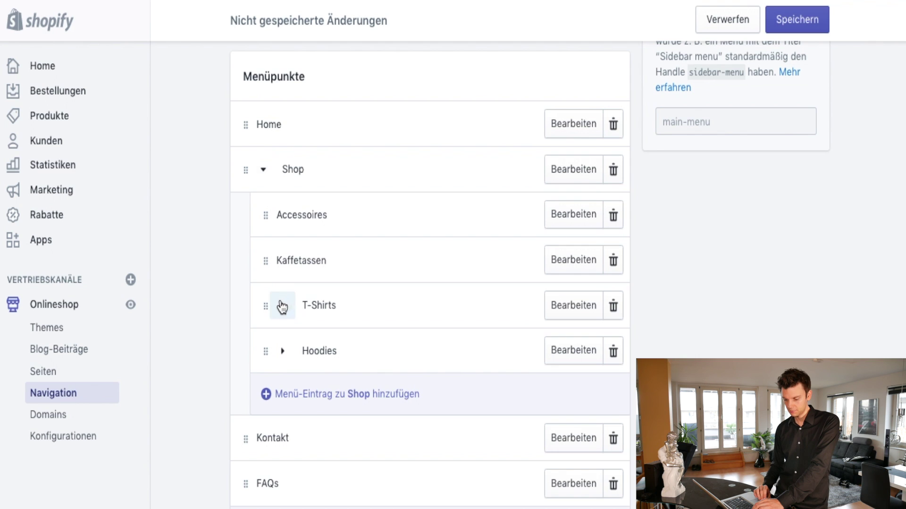
left_click_drag(262, 307, 262, 208)
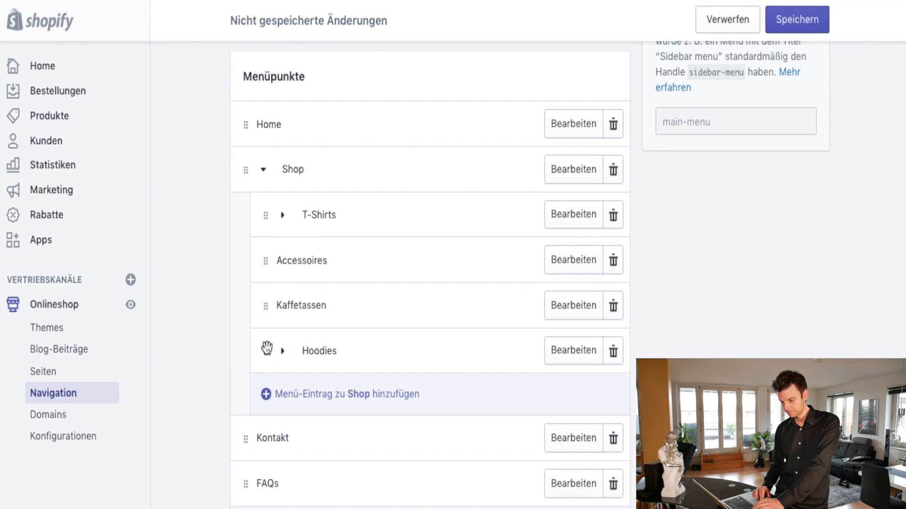
left_click_drag(267, 348, 268, 246)
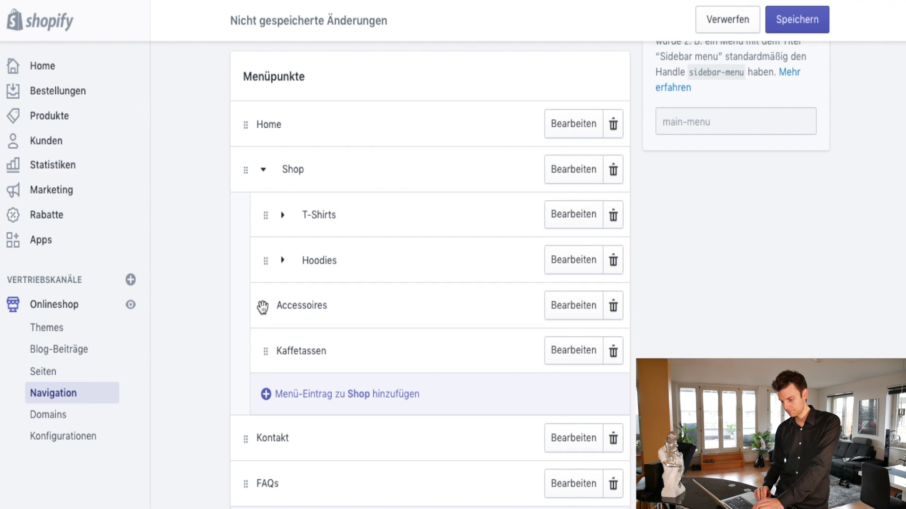
left_click(797, 19)
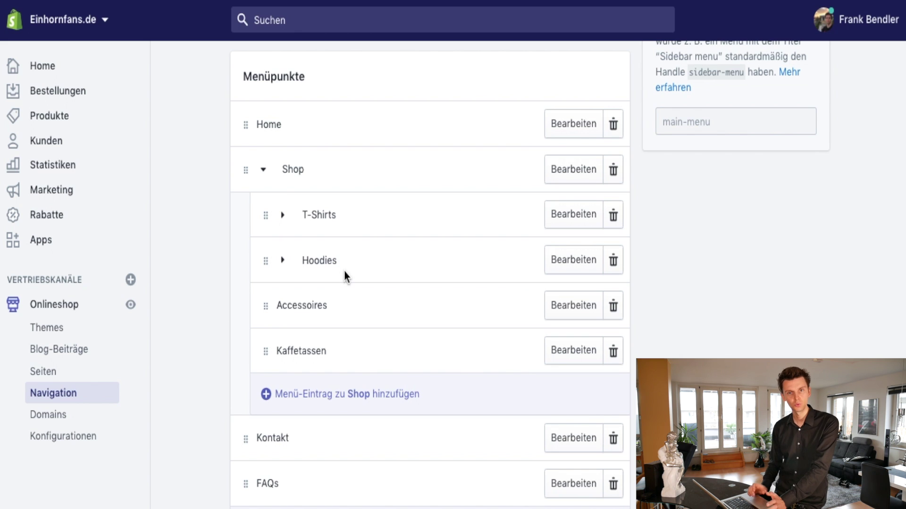
- Review the Zahlungsmethoden in the shop settings, including Shopify Payments and PayPal, and return to the settings overview
scroll(344, 270, "down", 2)
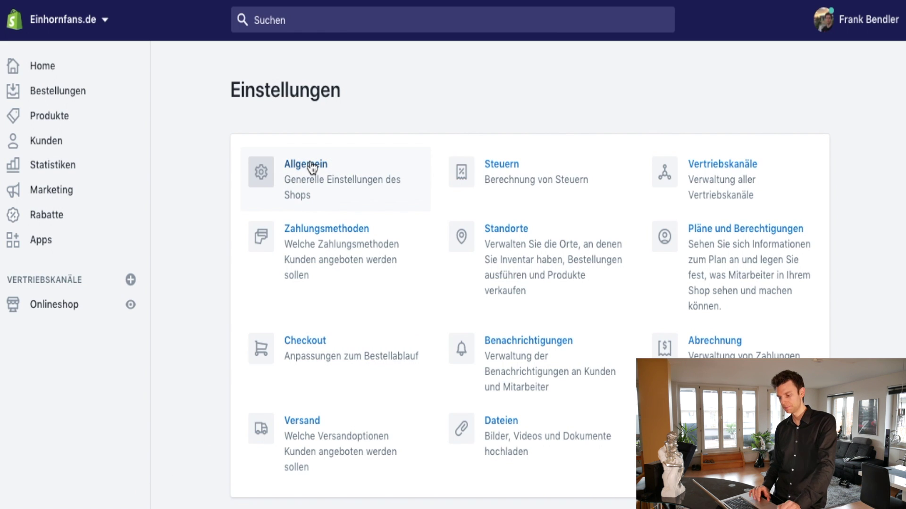
left_click(349, 241)
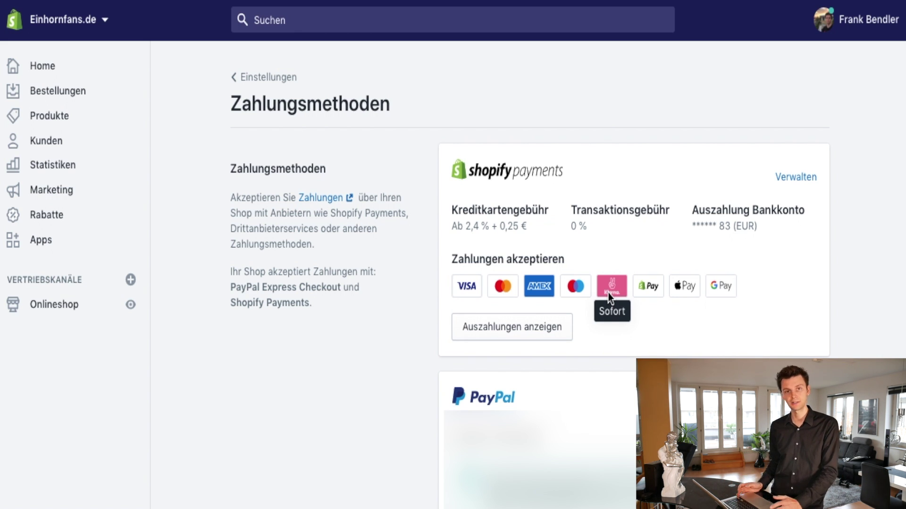
scroll(608, 296, "down", 3)
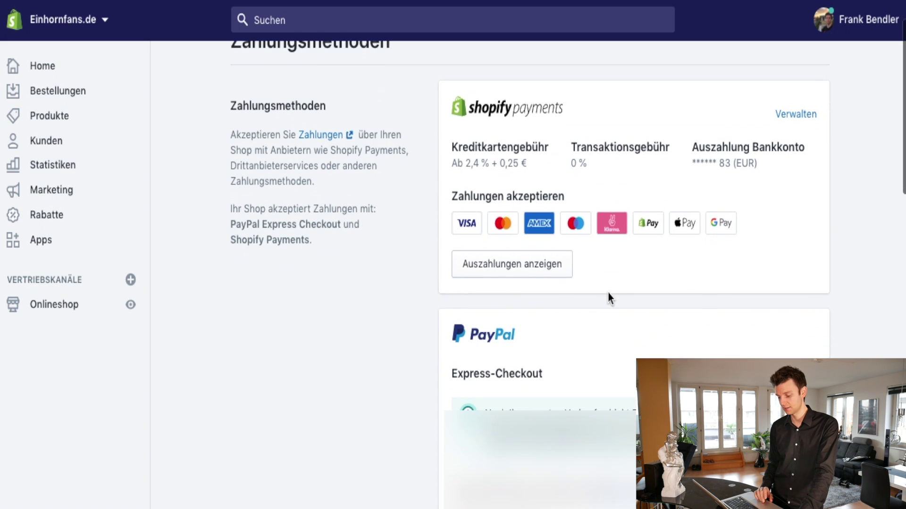
scroll(608, 297, "up", 2)
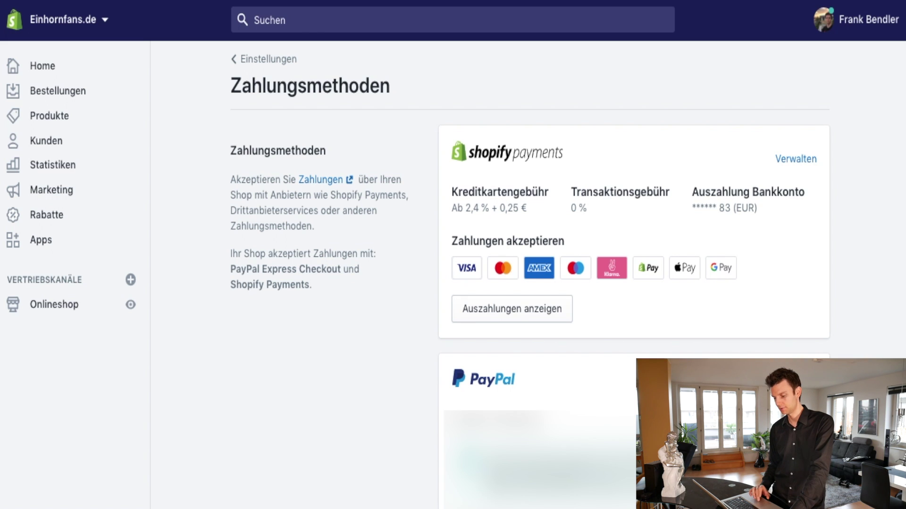
left_click(243, 61)
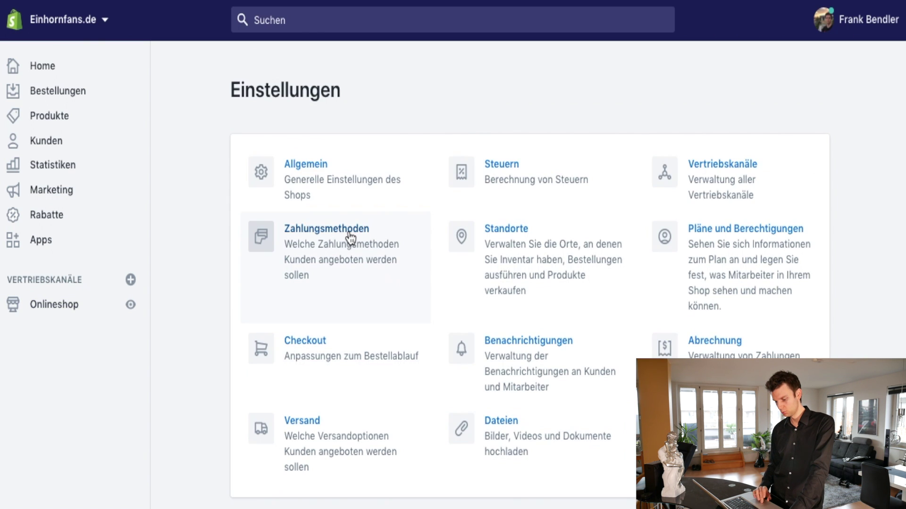
- Review the Checkout settings for Kundenkonten, Kundenkontakt and Formularoptionen, and return to the settings overview
left_click(317, 355)
scroll(406, 350, "down", 1)
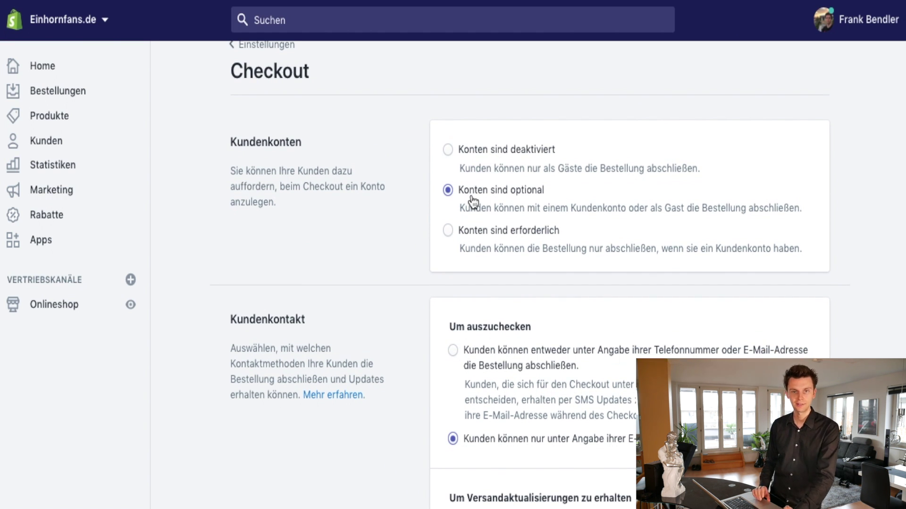
scroll(473, 203, "down", 1)
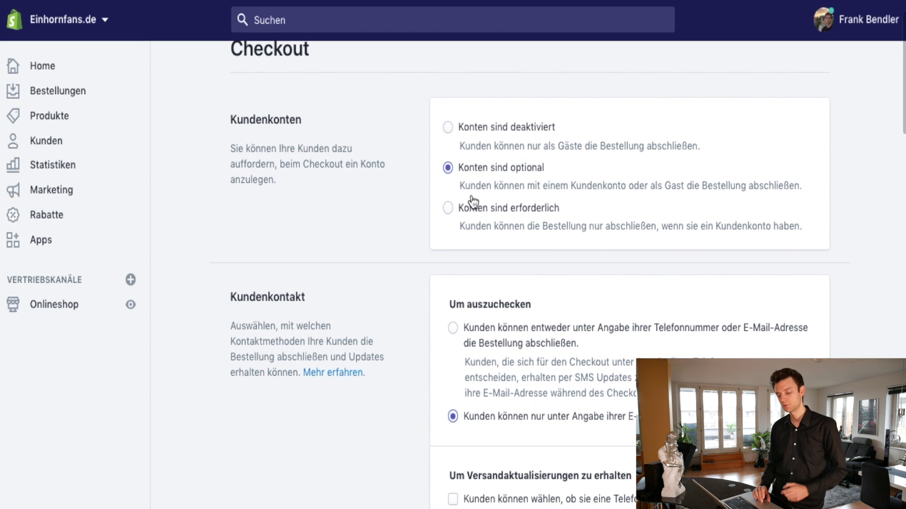
scroll(473, 202, "down", 8)
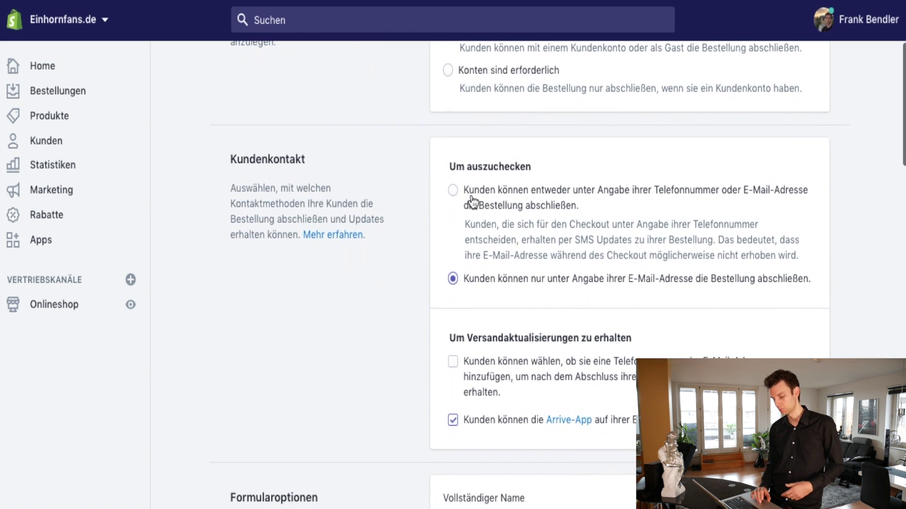
scroll(472, 202, "down", 4)
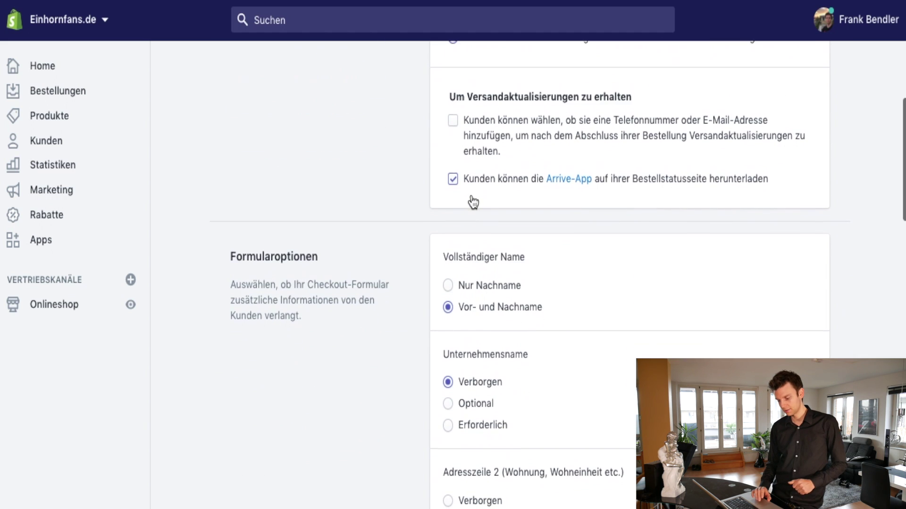
scroll(472, 202, "up", 9)
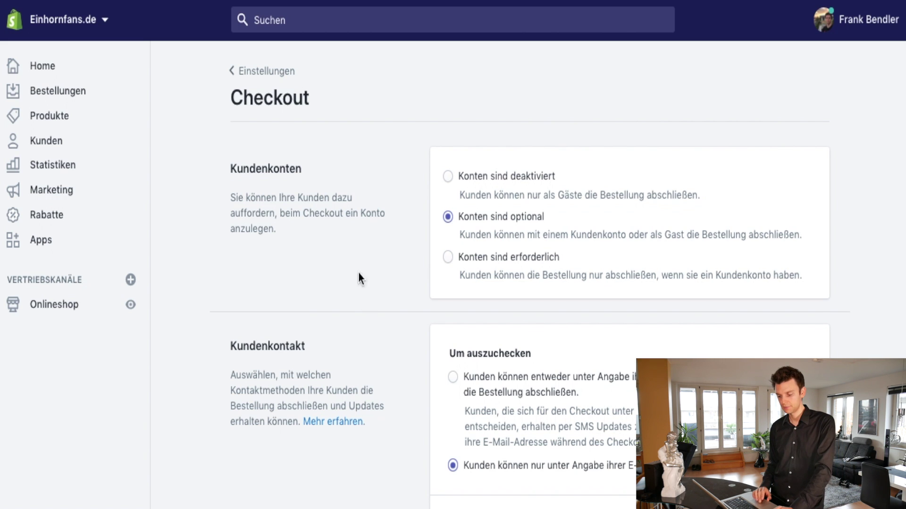
left_click(278, 82)
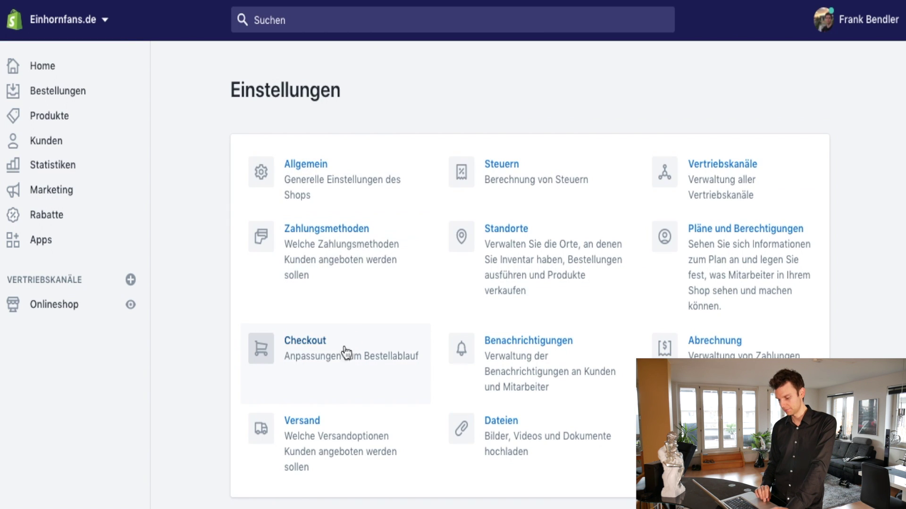
- Open the Versand settings and examine the shipping zones and rates of the Printful profile for T-shirts, hats and bags
left_click(326, 425)
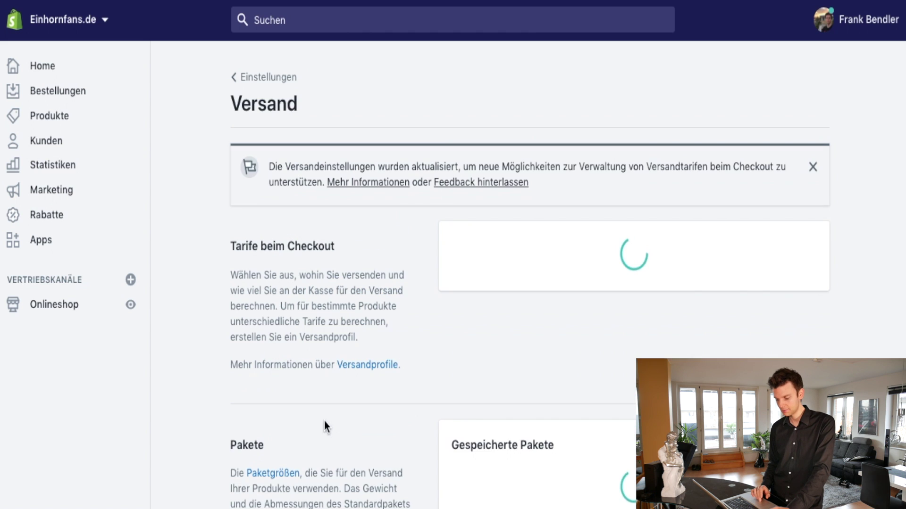
scroll(493, 371, "down", 2)
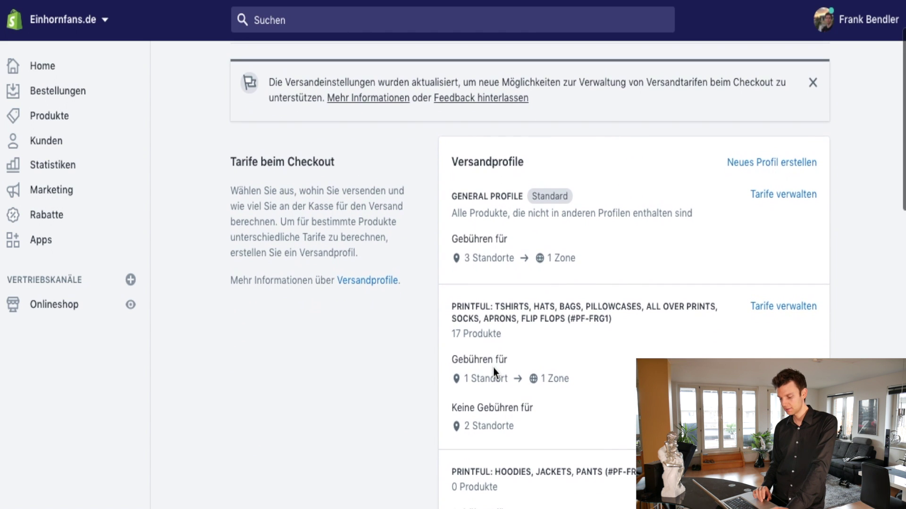
scroll(590, 258, "down", 2)
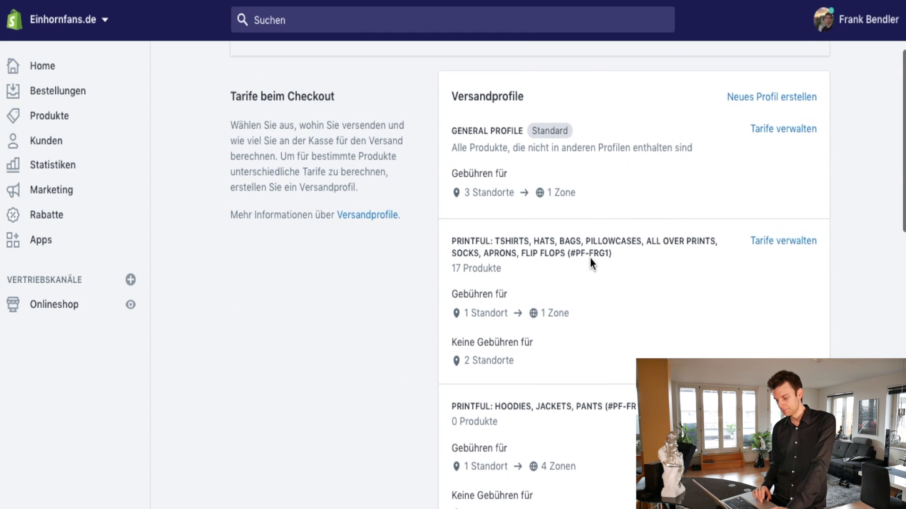
scroll(590, 258, "up", 1)
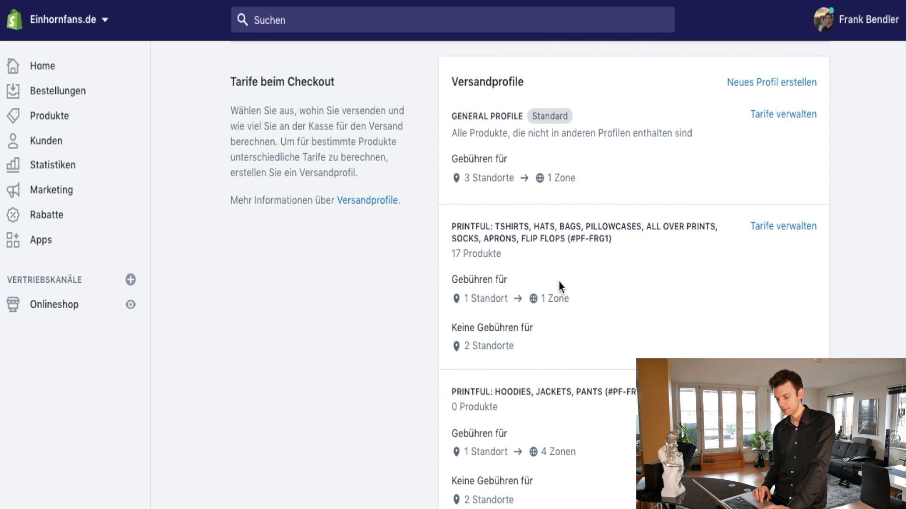
left_click(788, 230)
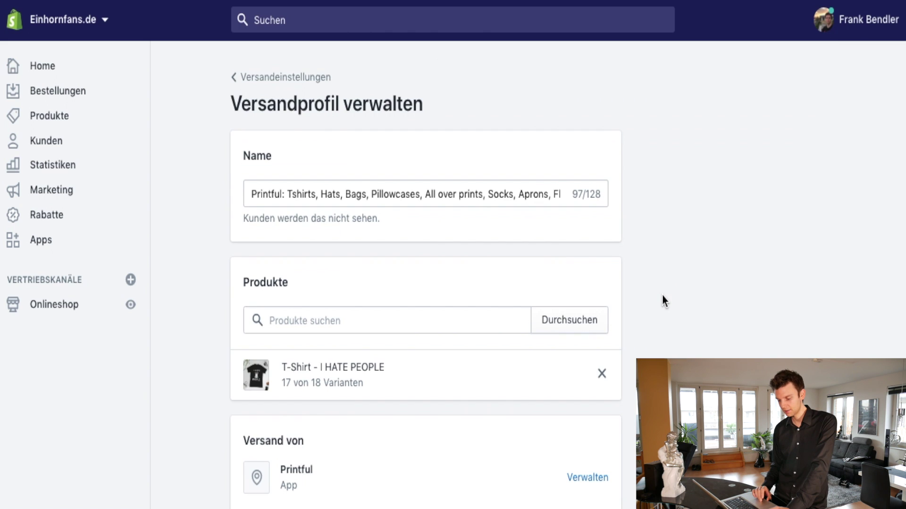
scroll(663, 300, "down", 1)
scroll(663, 300, "down", 8)
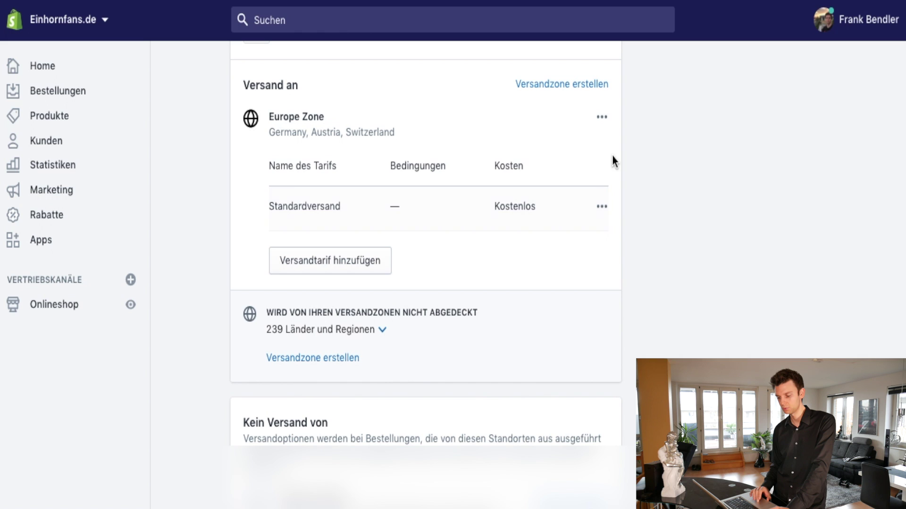
- Start a new shipping zone in the Printful profile, search the countries for Italien, select it, and discard the zone
left_click(577, 90)
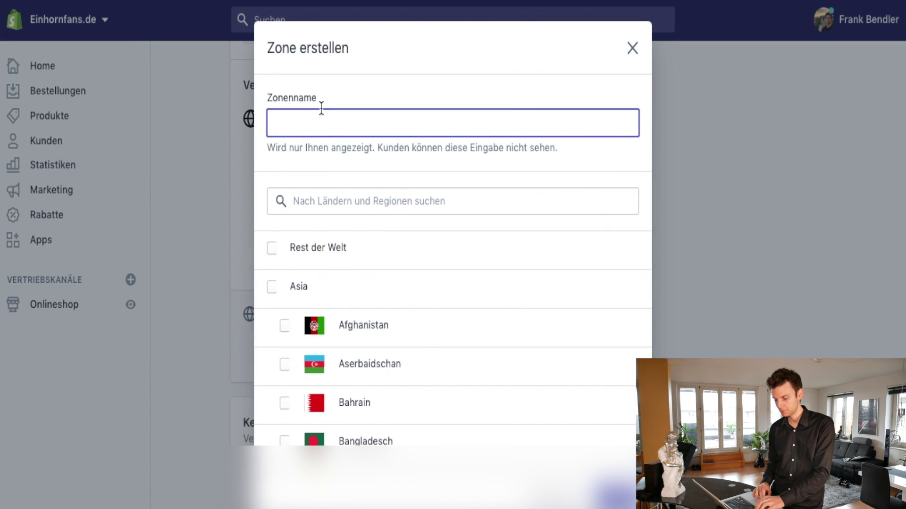
left_click(335, 207)
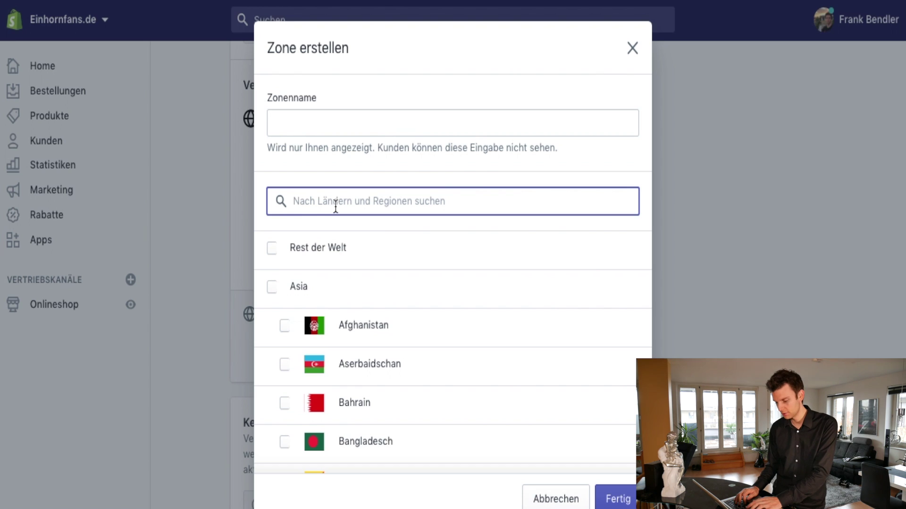
type("Gambi")
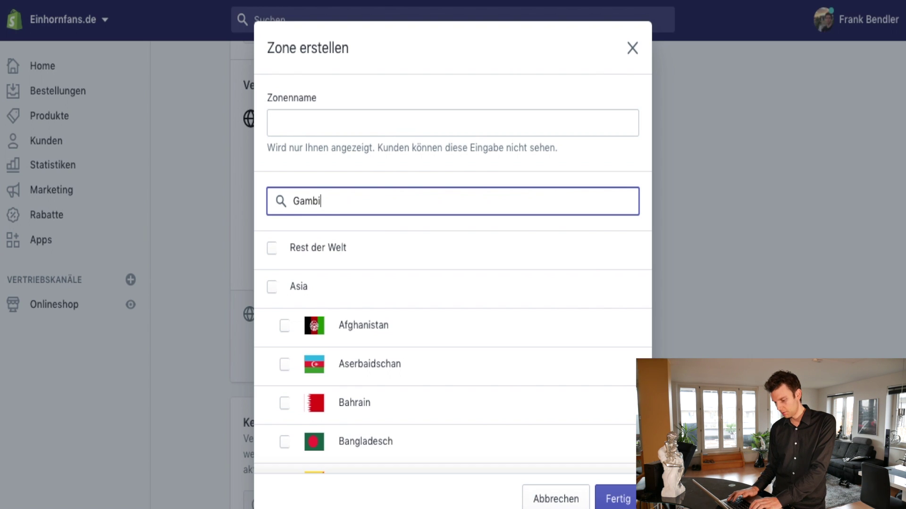
key("BackSpace")
key("BackSpace")
key("BackSpace")
key("BackSpace")
key("BackSpace")
type("Ital")
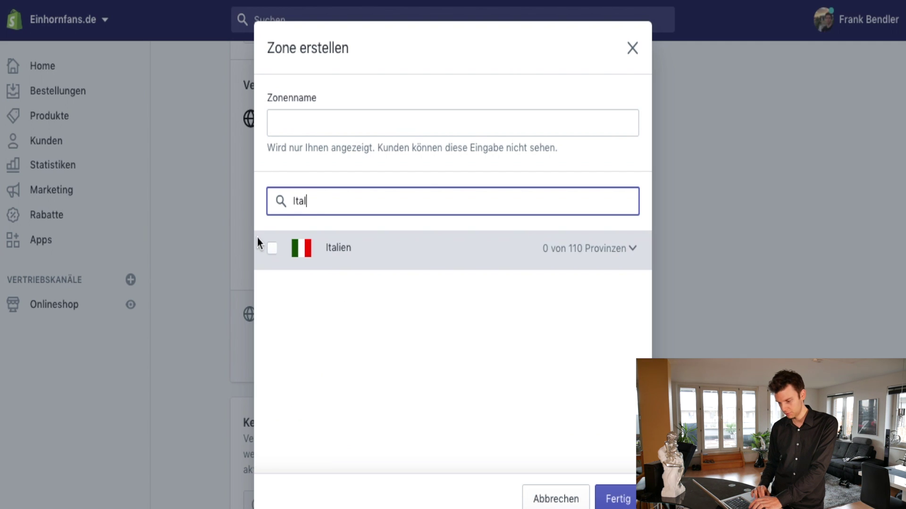
left_click(271, 248)
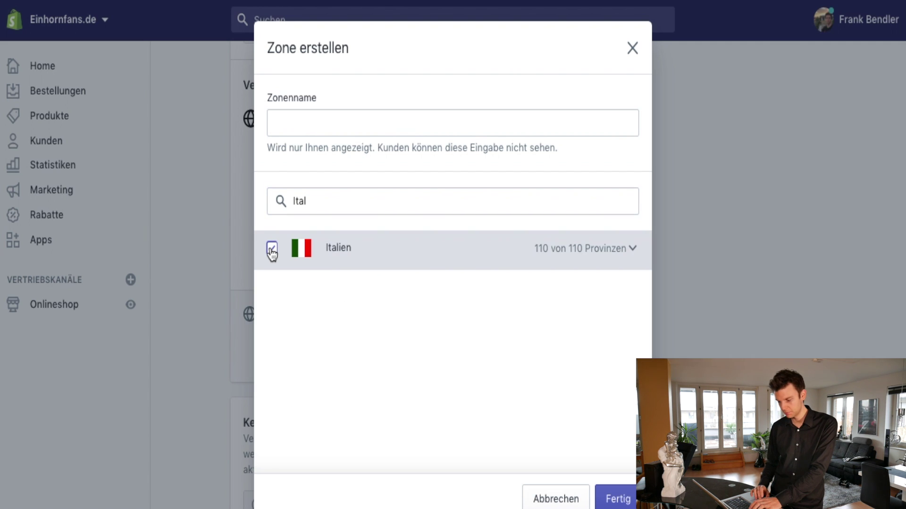
left_click(320, 126)
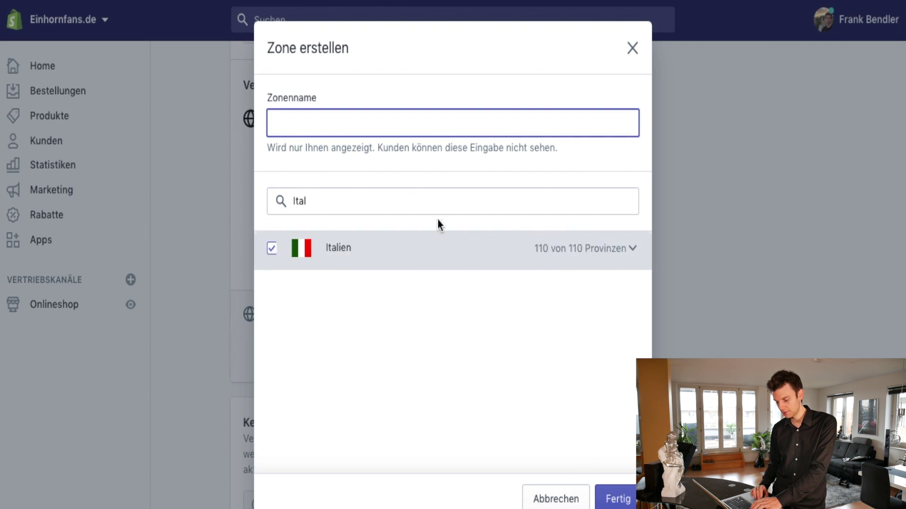
left_click(555, 499)
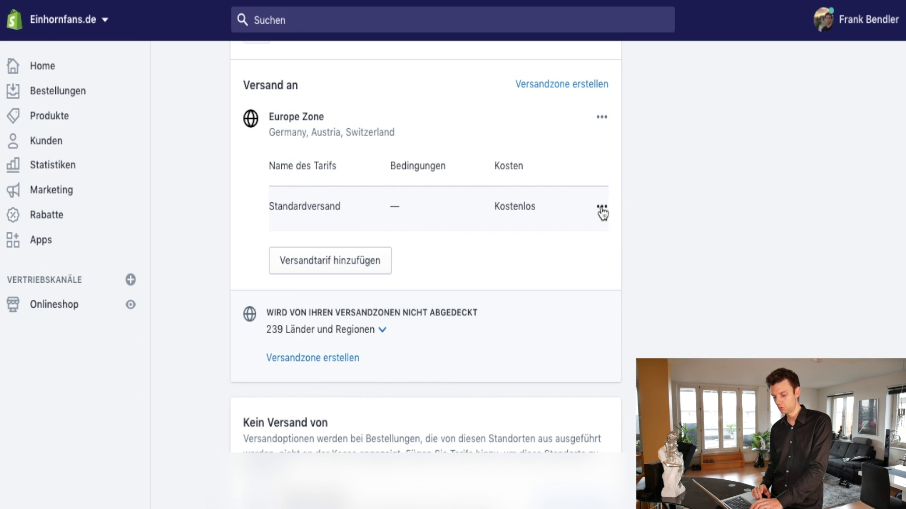
- Open the Rechtliches settings and review the Rechtstexte for the shop
scroll(602, 213, "down", 3)
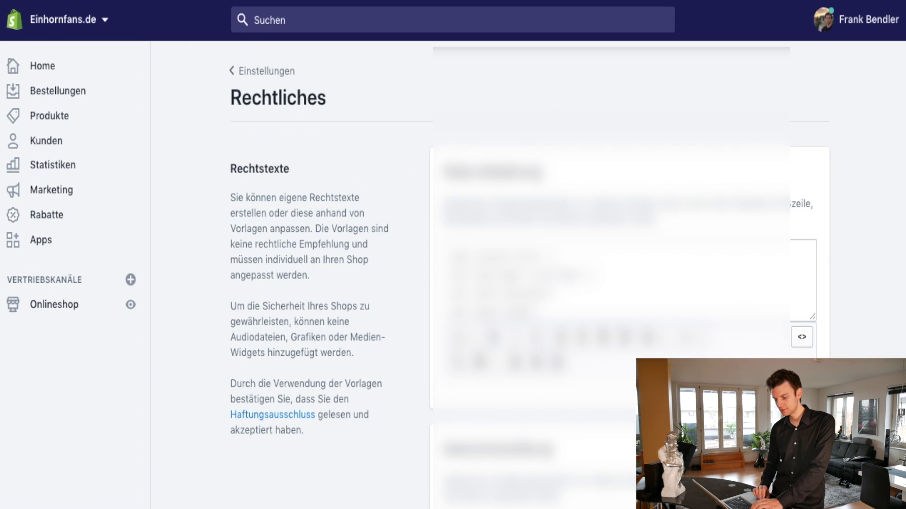
scroll(529, 273, "down", 8)
scroll(529, 273, "up", 9)
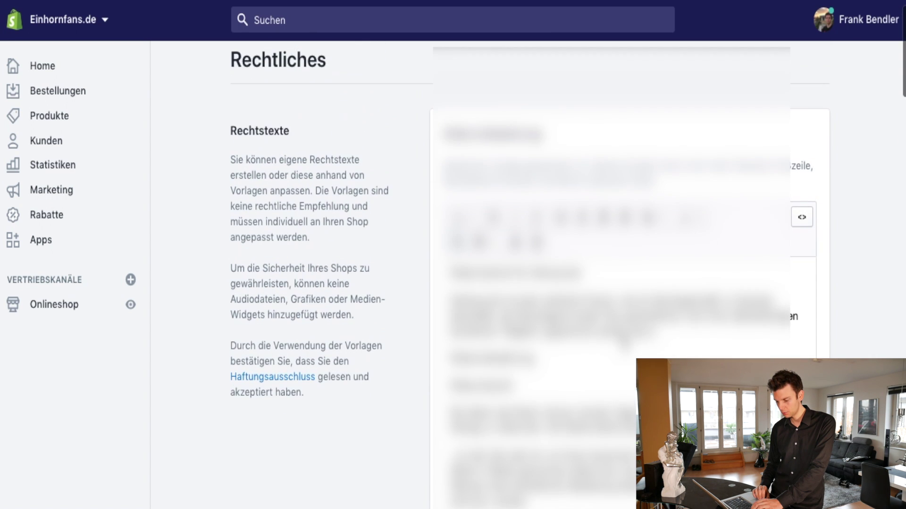
scroll(530, 273, "down", 14)
scroll(613, 259, "down", 2)
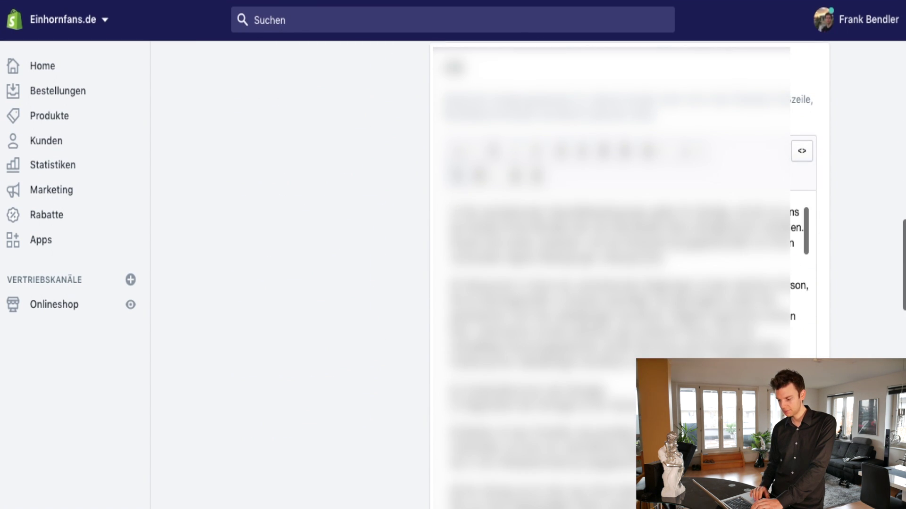
scroll(613, 259, "up", 2)
left_click(650, 239)
scroll(613, 260, "down", 10)
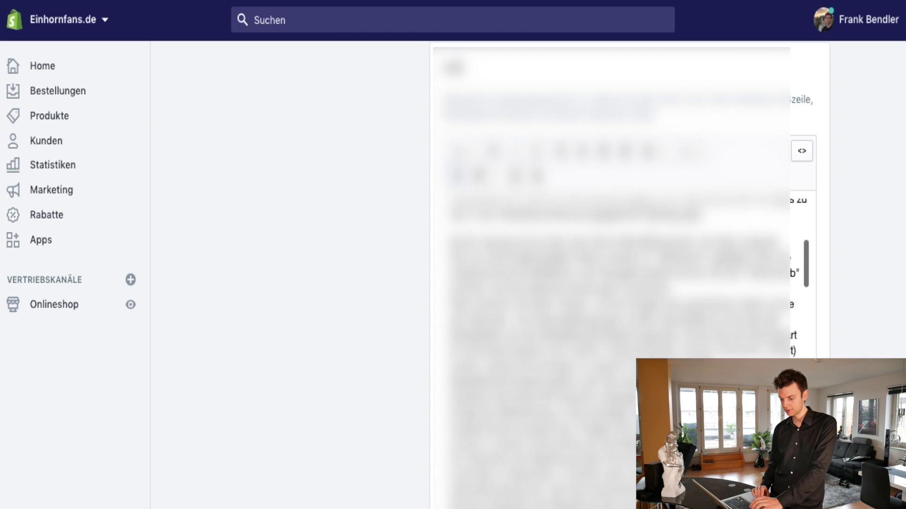
scroll(613, 259, "down", 8)
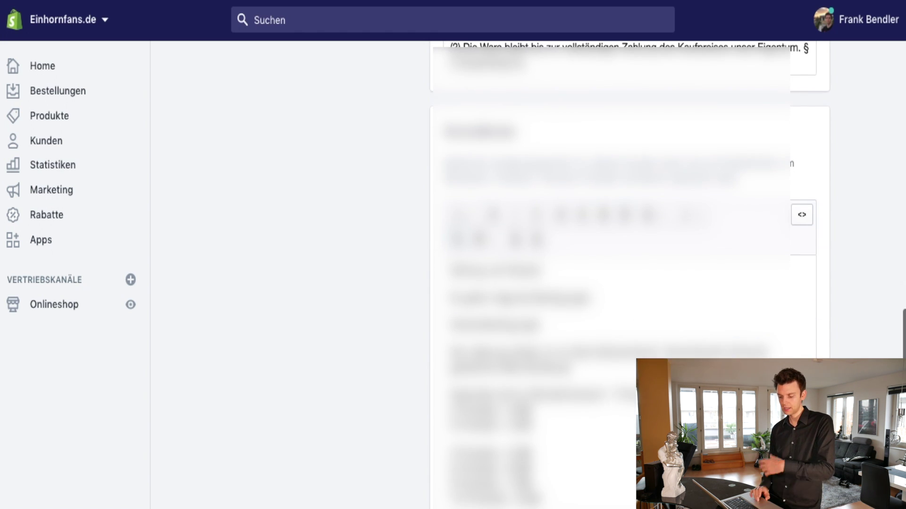
scroll(614, 259, "up", 3)
scroll(613, 259, "up", 5)
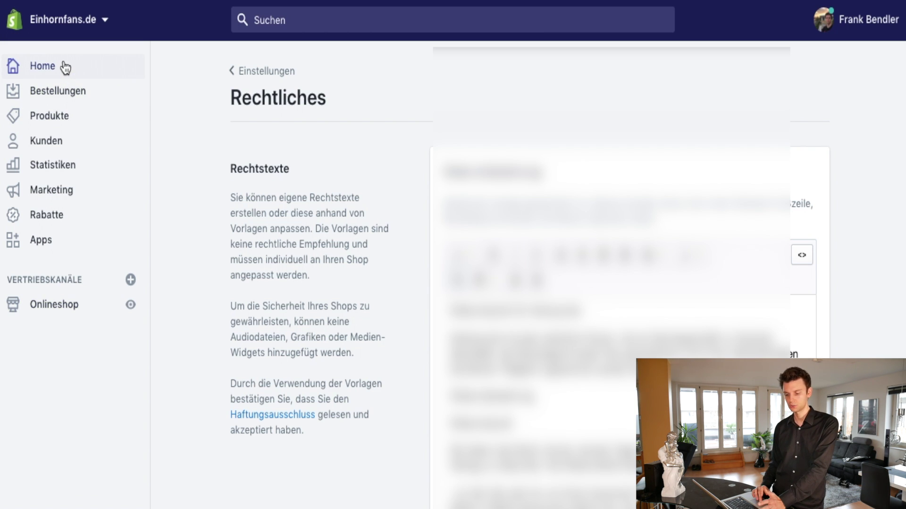
- Open the Debut theme of the online shop for customization and preview the Startseite in the mobile view
left_click(54, 304)
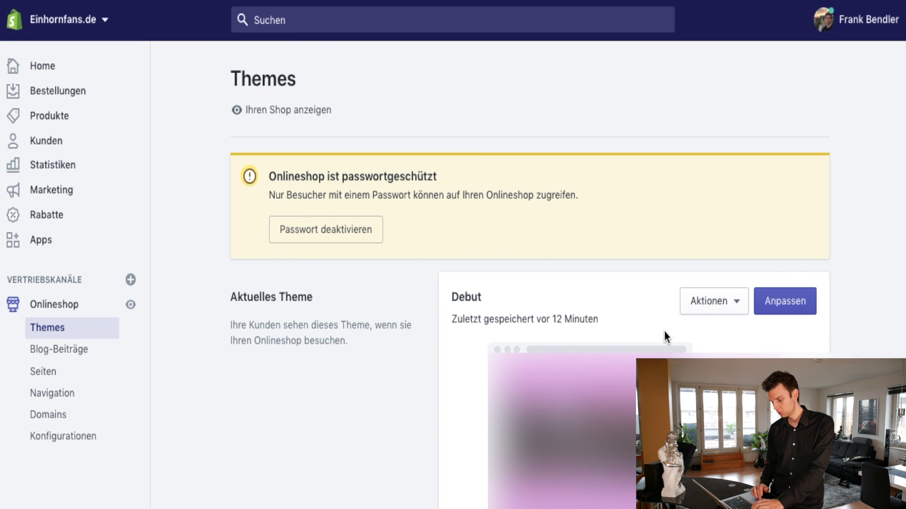
left_click(797, 304)
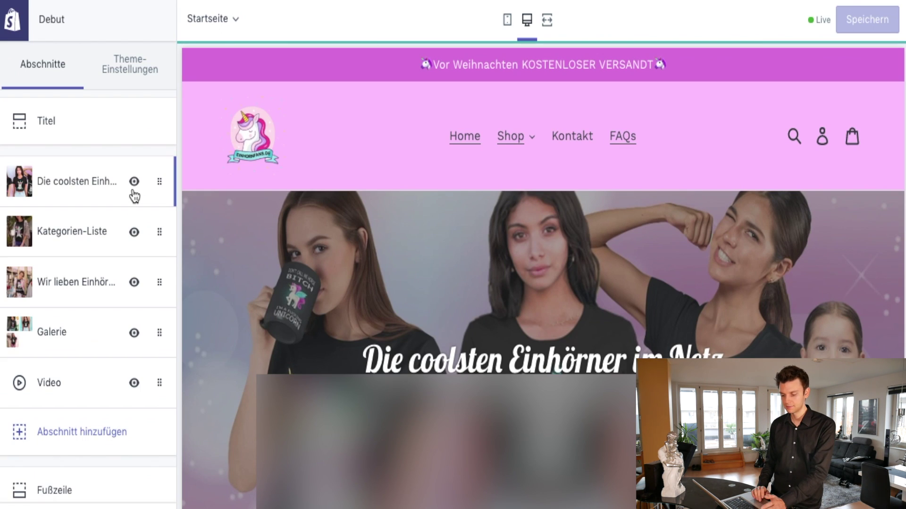
scroll(86, 310, "down", 1)
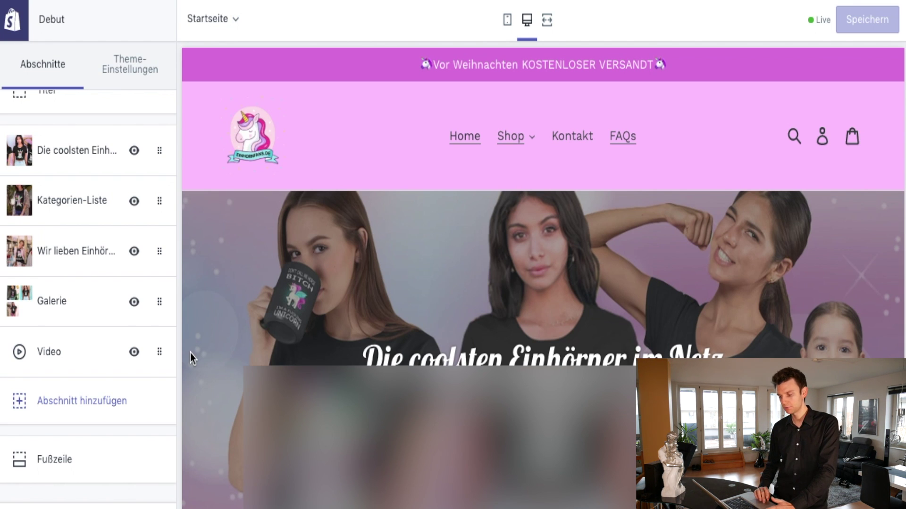
left_click(507, 20)
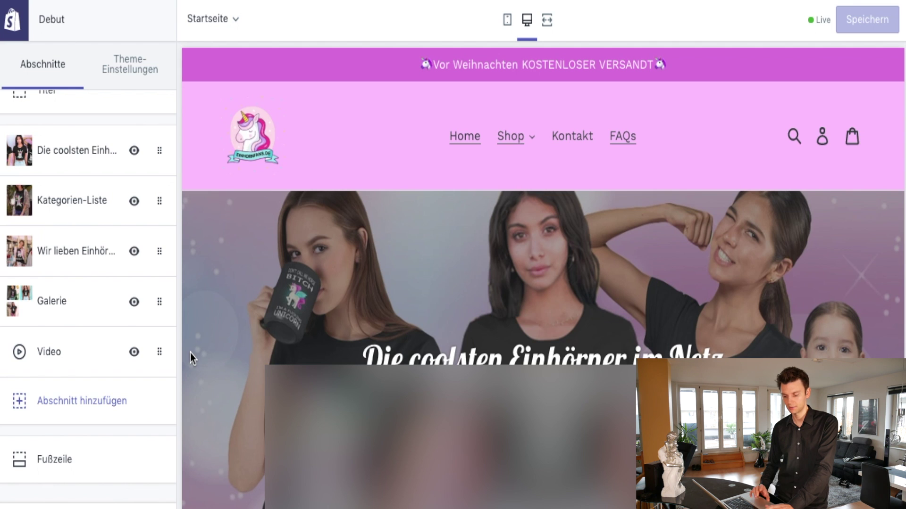
left_click(506, 24)
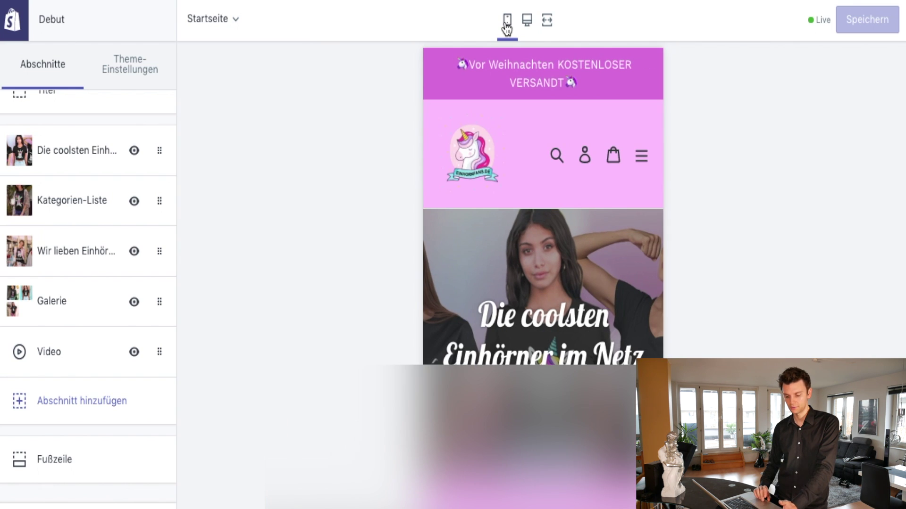